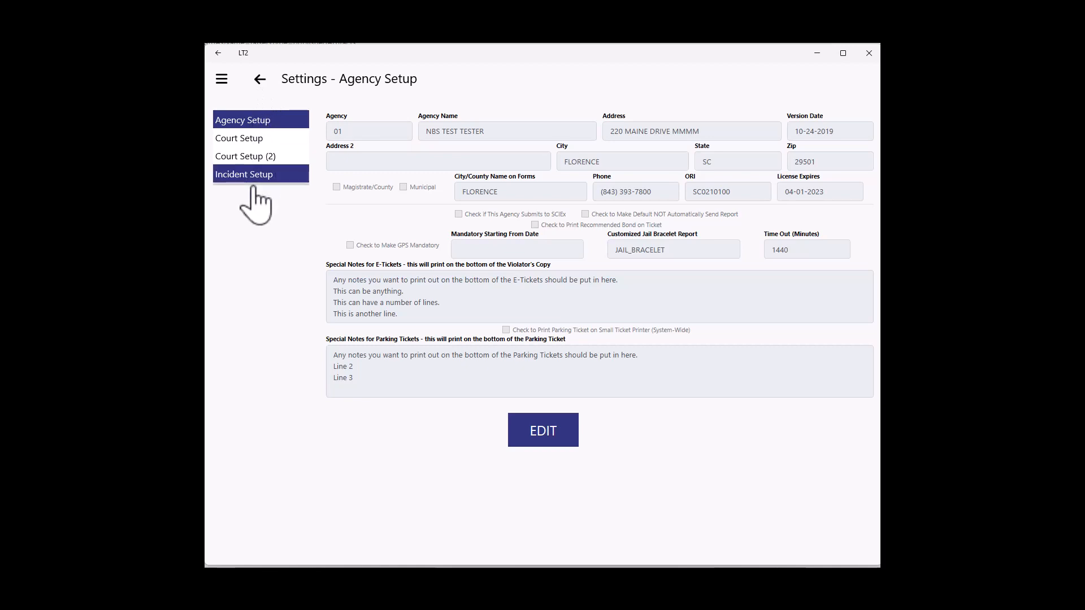
# Review the Court Setup settings of the agency, then return to the Admin Settings page.
pyautogui.click(256, 140)
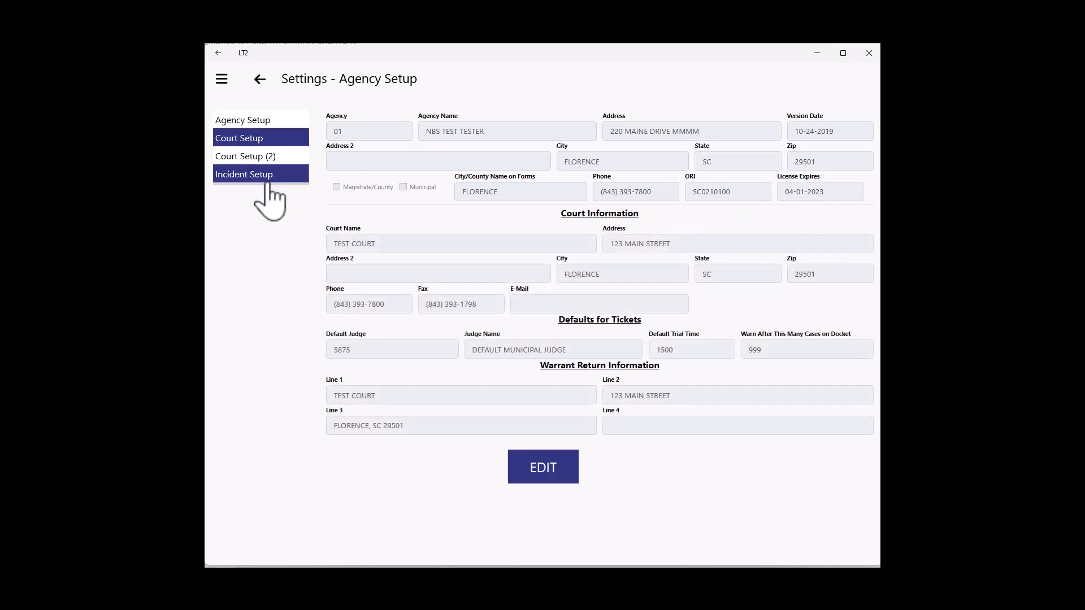
pyautogui.click(261, 79)
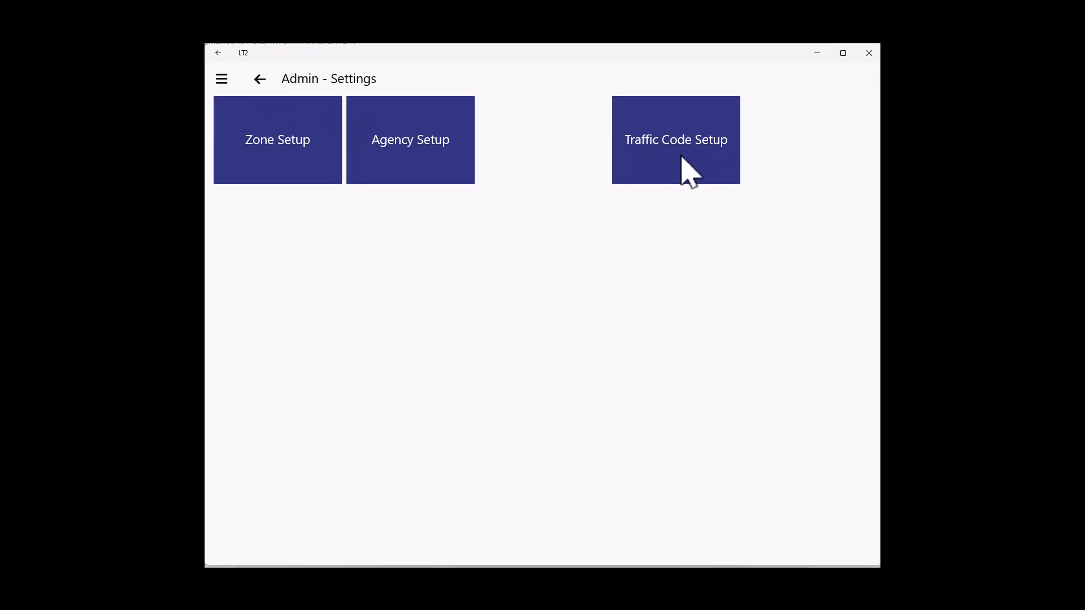
# Open Traffic Code Setup and preview the new traffic code form without adding a code.
pyautogui.click(646, 152)
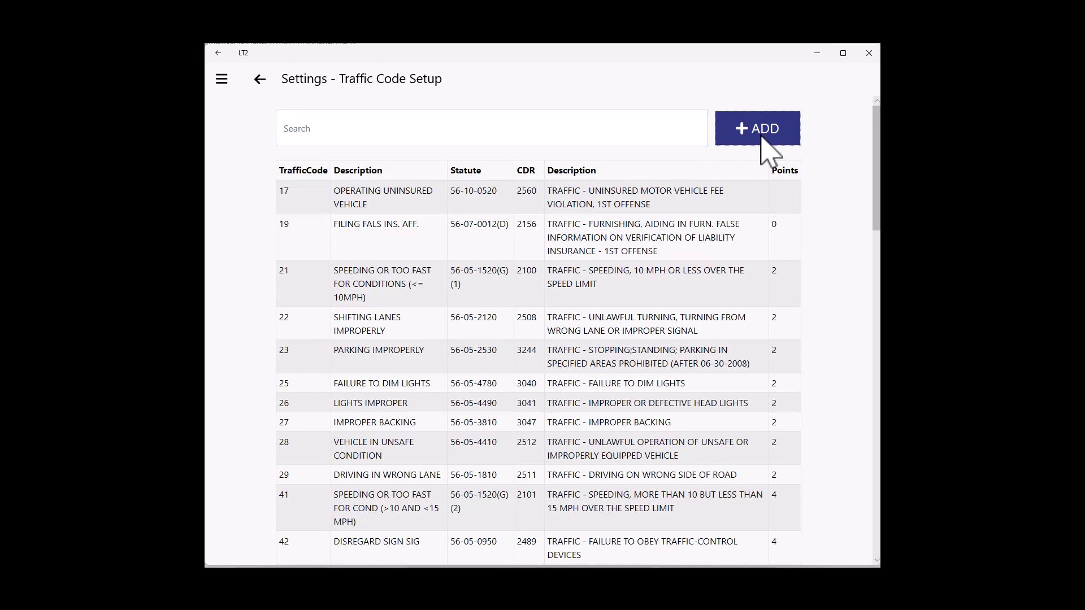
pyautogui.click(761, 140)
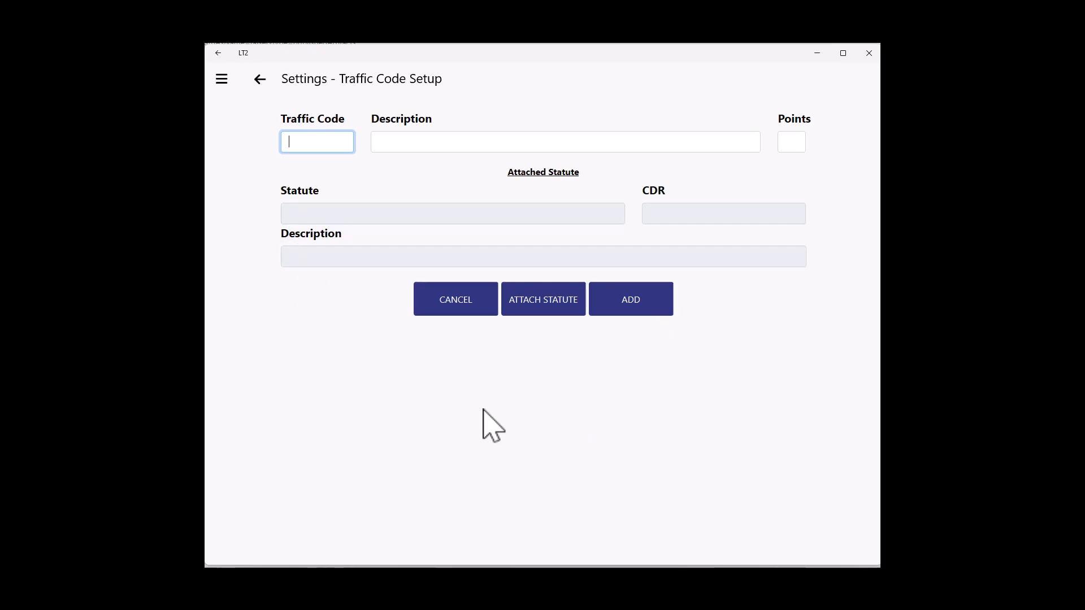
pyautogui.click(462, 301)
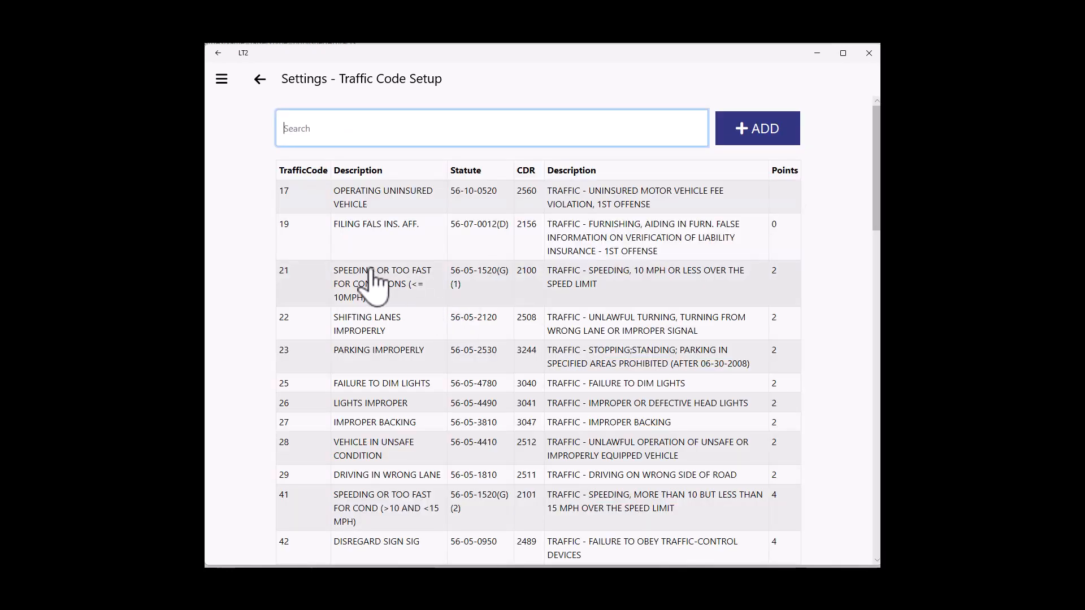
# Browse the Application Settings page and the About page from the main menu.
pyautogui.click(222, 79)
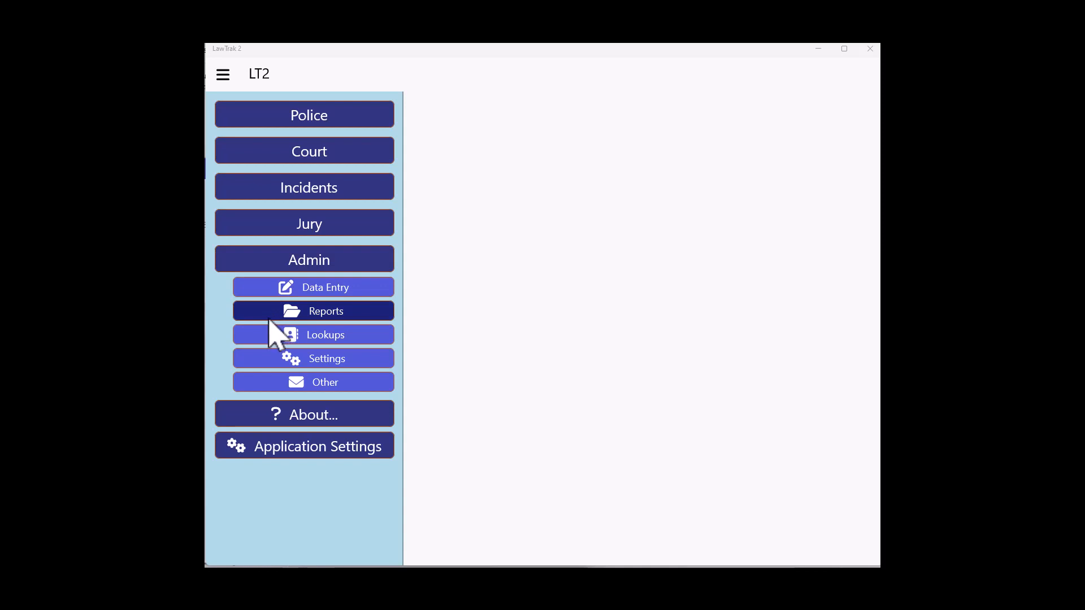
pyautogui.click(283, 449)
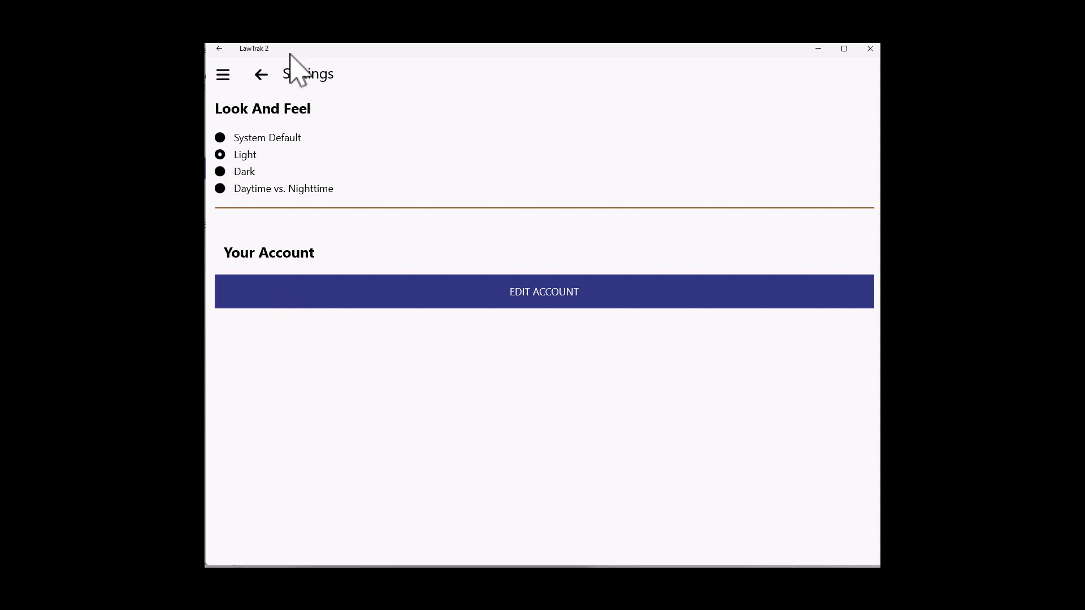
pyautogui.click(223, 78)
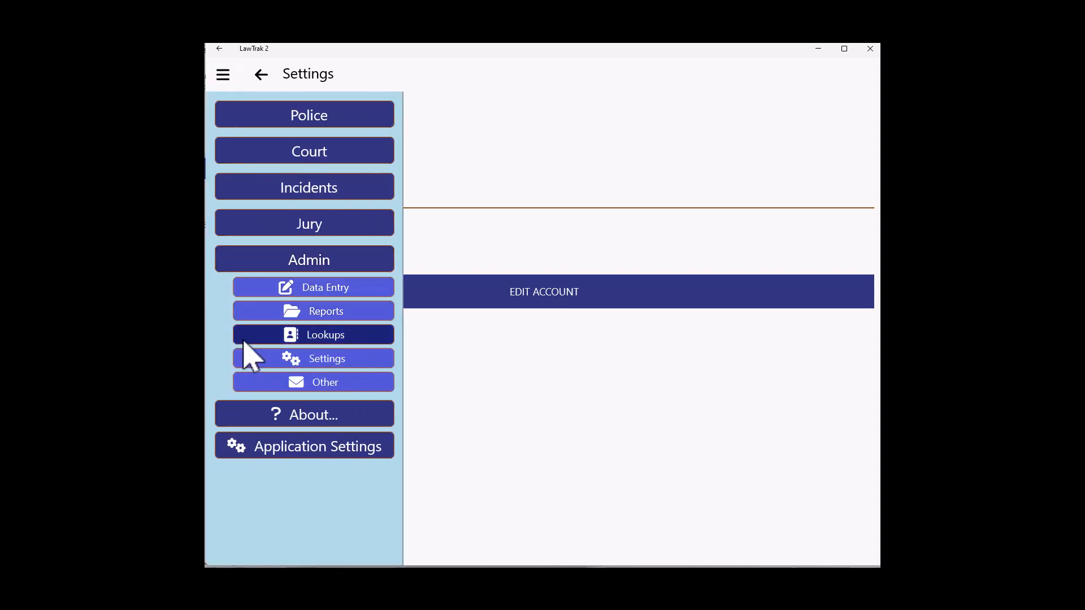
pyautogui.click(249, 411)
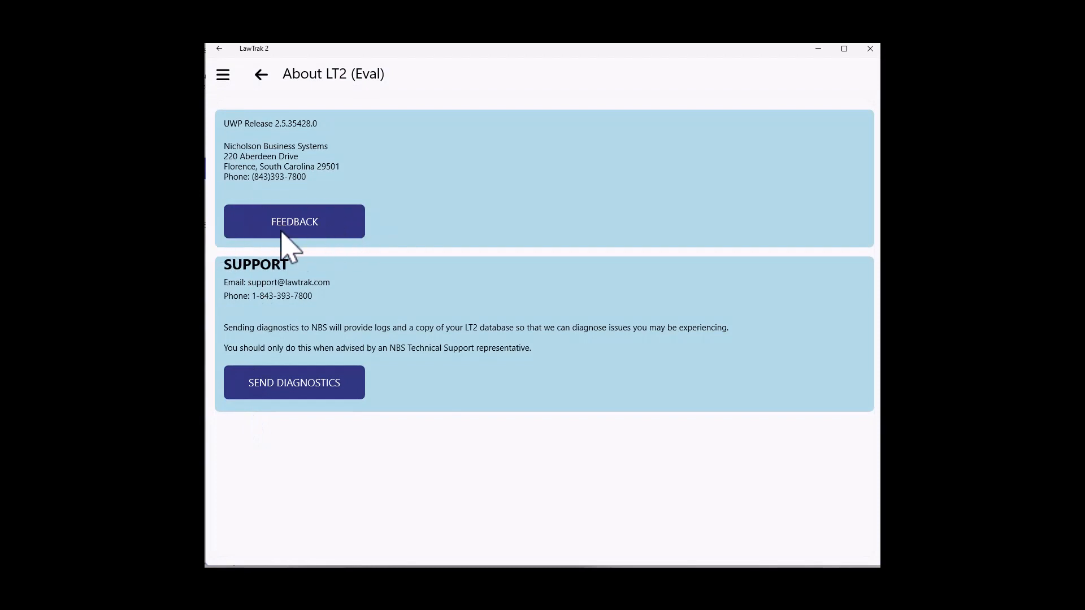
pyautogui.click(260, 76)
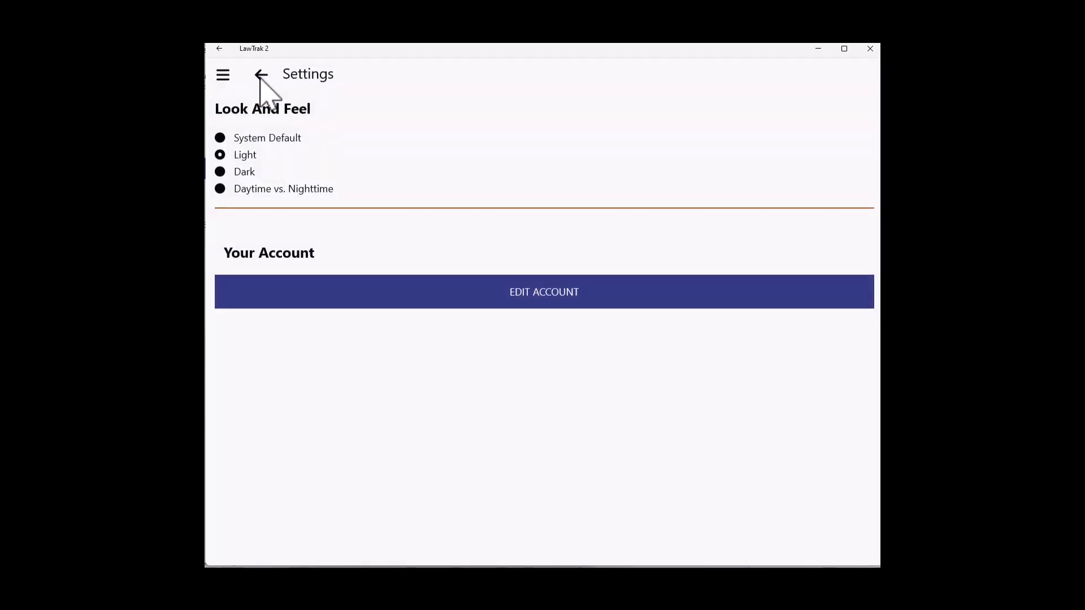
# Open the SC Uniform Traffic Ticket entry under Police data entry.
pyautogui.click(223, 76)
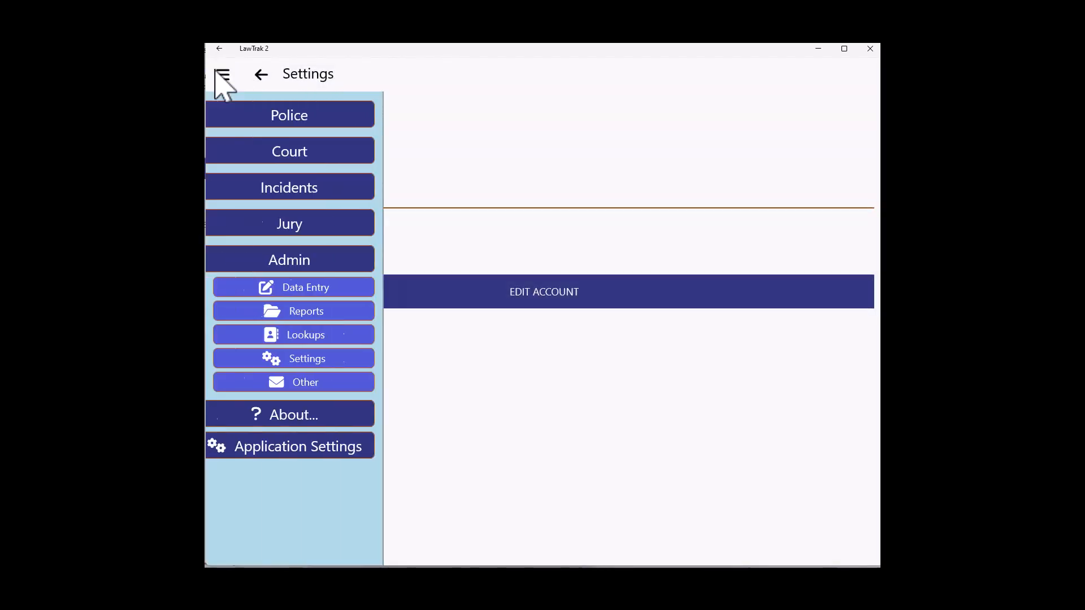
pyautogui.click(243, 121)
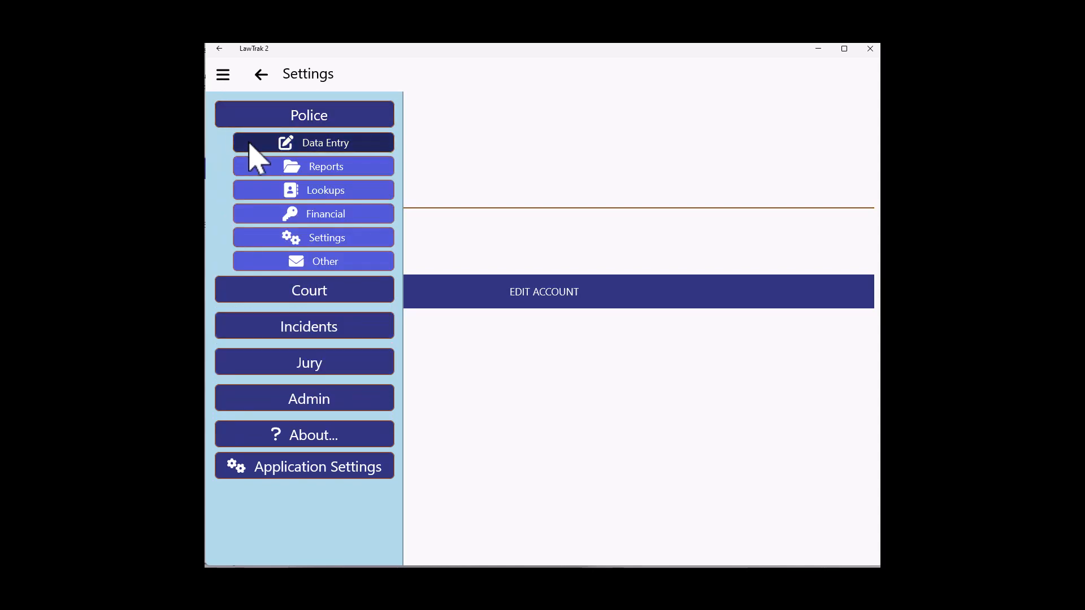
pyautogui.click(252, 147)
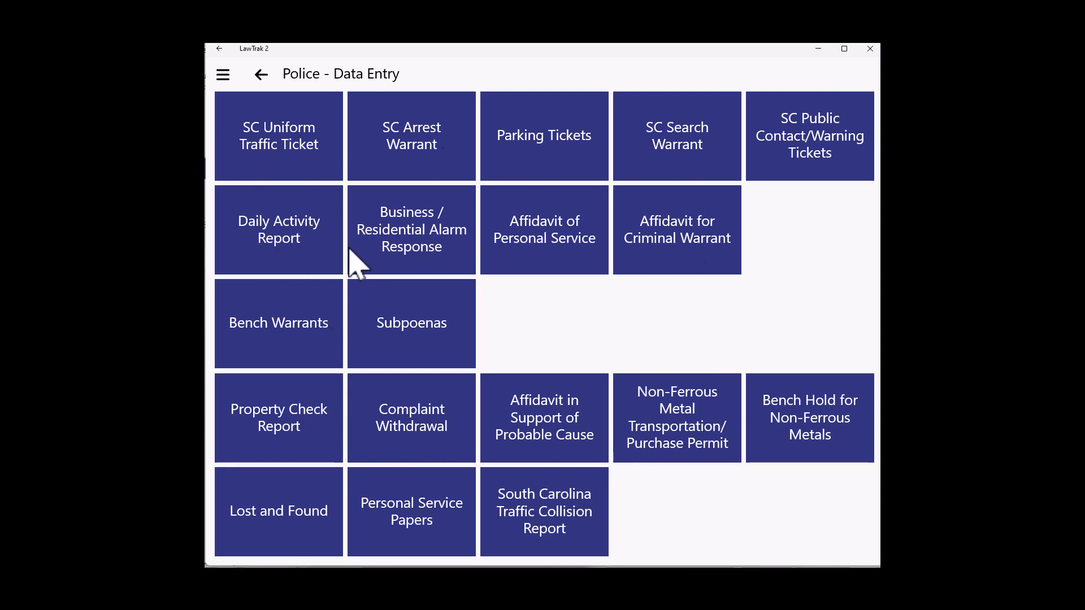
pyautogui.click(264, 141)
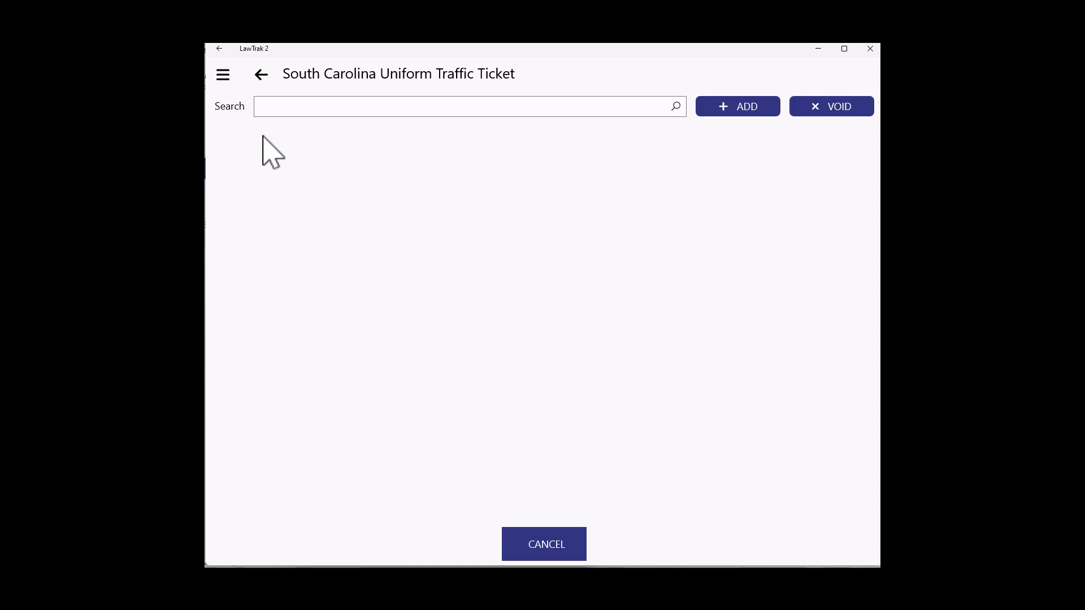
# Add a new traffic ticket, accepting the suggested ticket number.
pyautogui.click(744, 108)
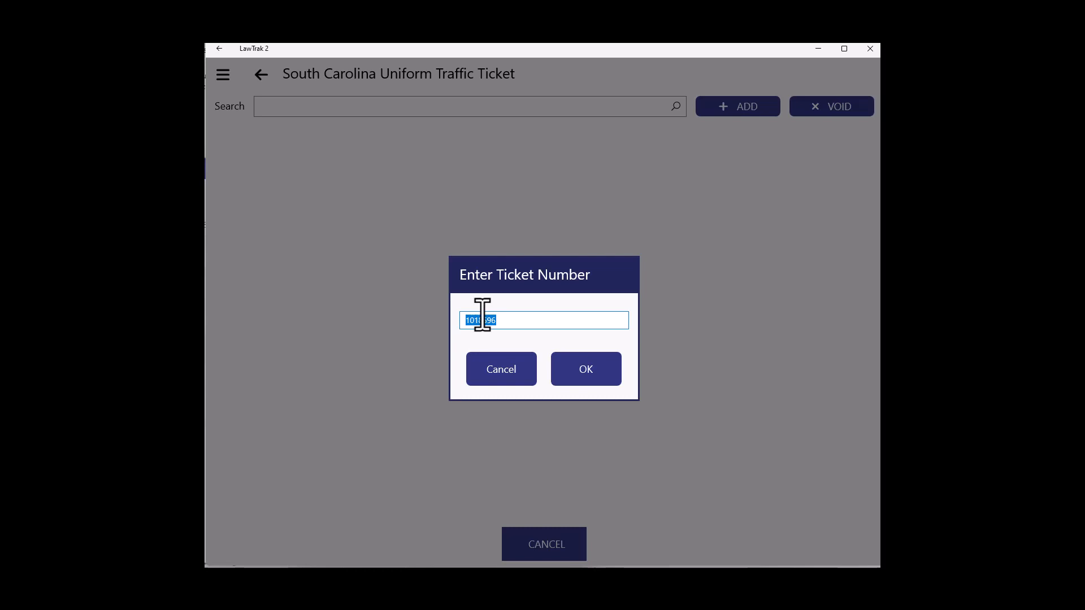
pyautogui.click(601, 379)
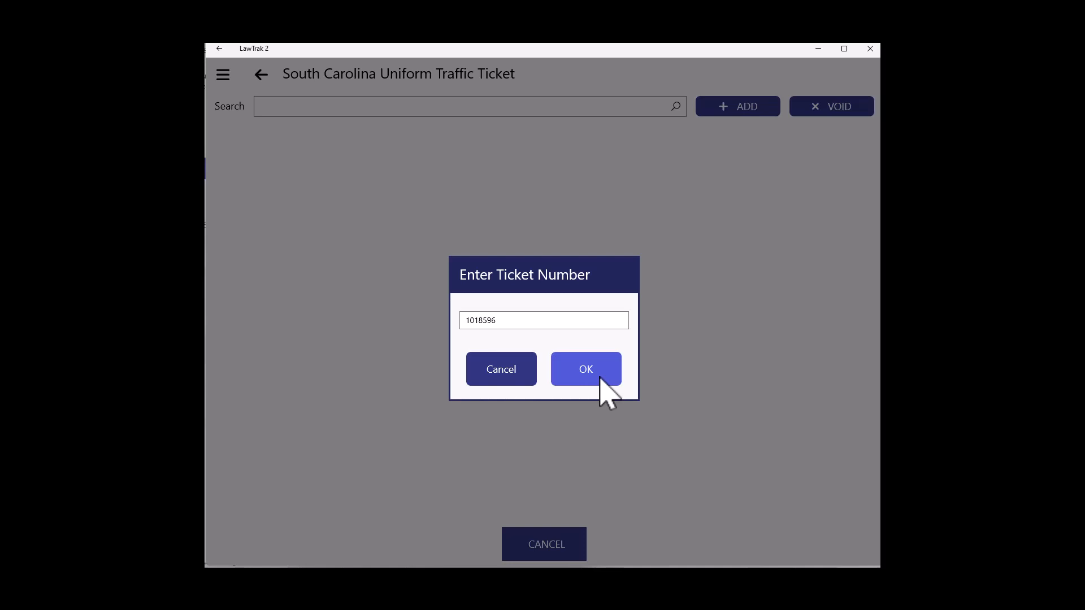
pyautogui.click(600, 378)
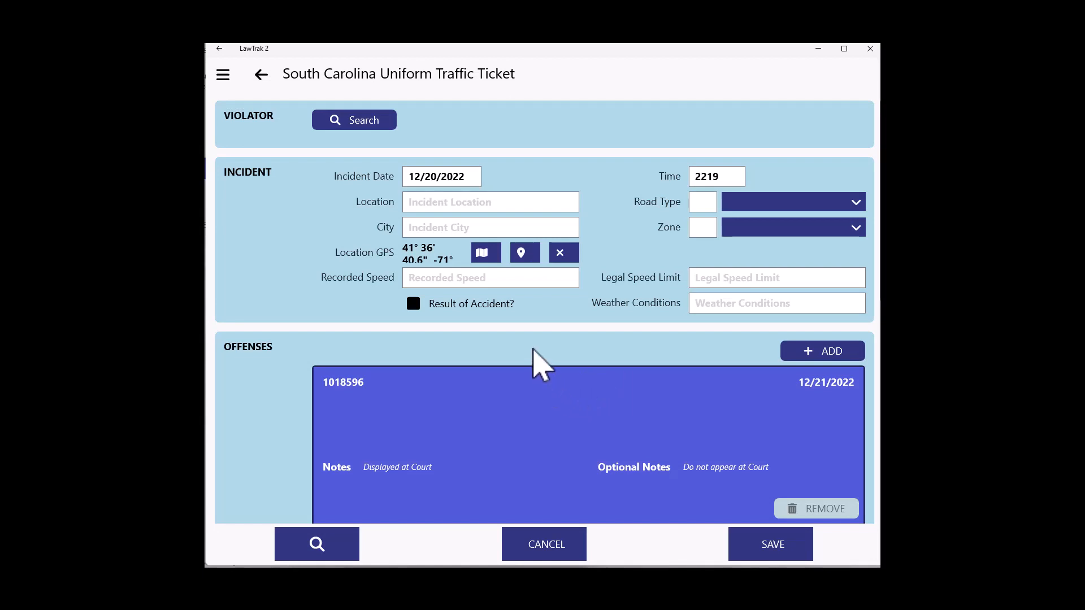
# Search the violators by name and select the matching violator for the ticket.
pyautogui.click(348, 124)
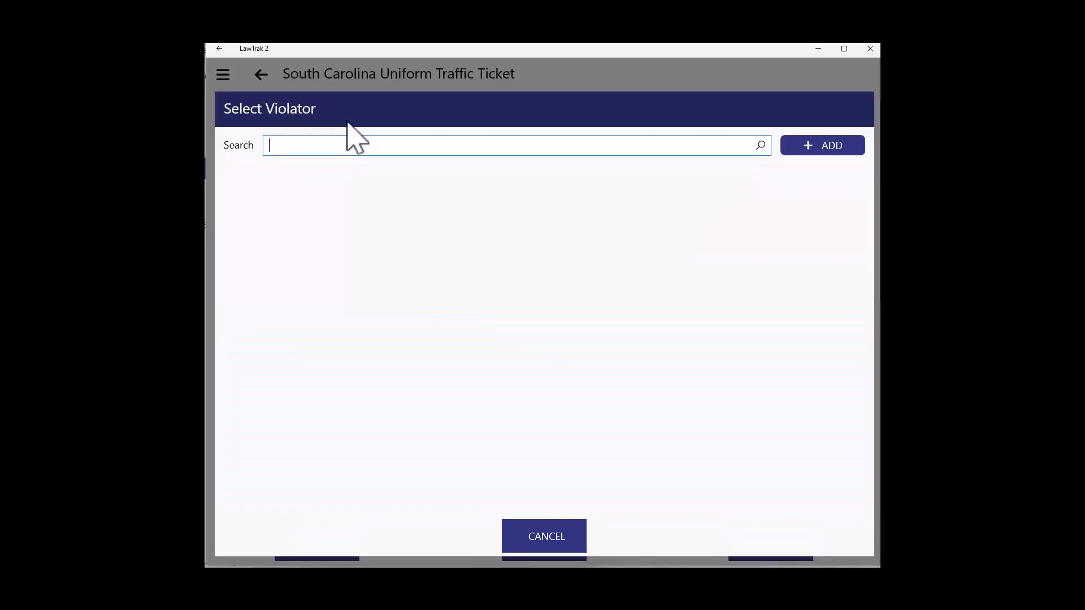
pyautogui.write('JO')
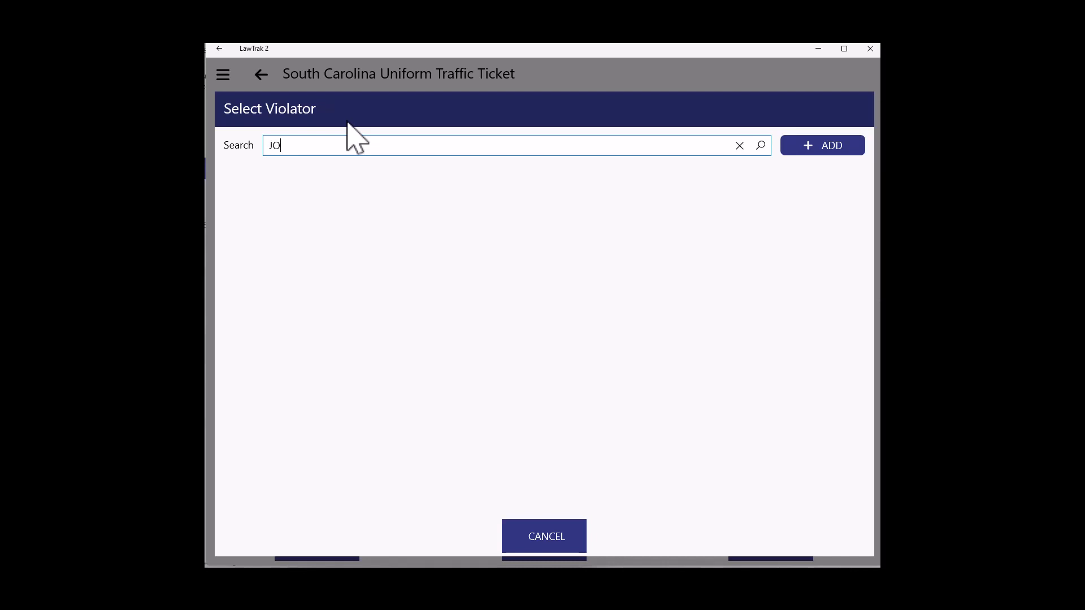
pyautogui.write('HN')
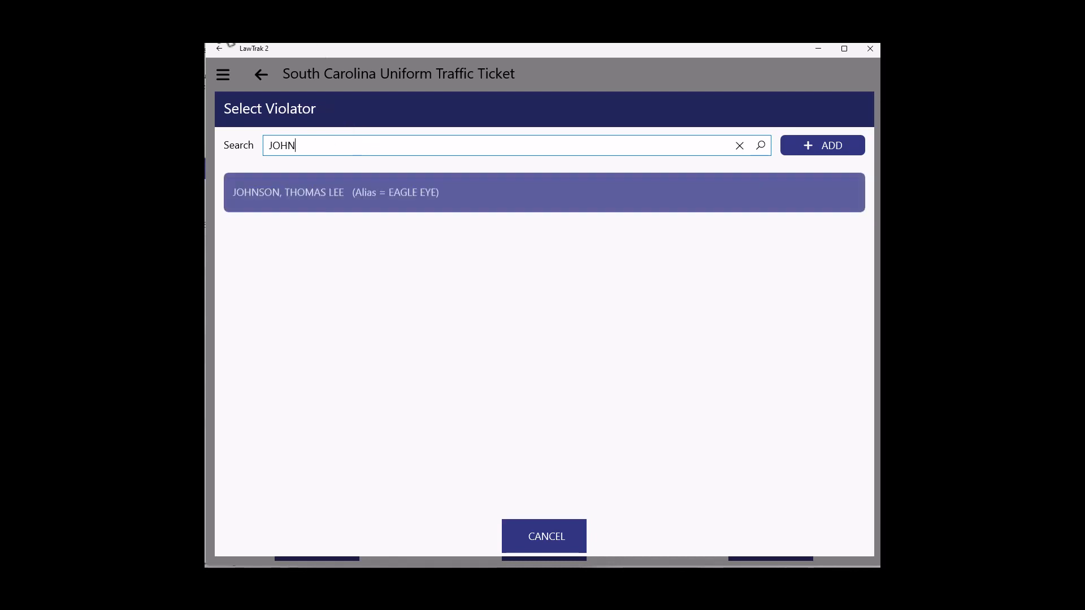
pyautogui.click(309, 204)
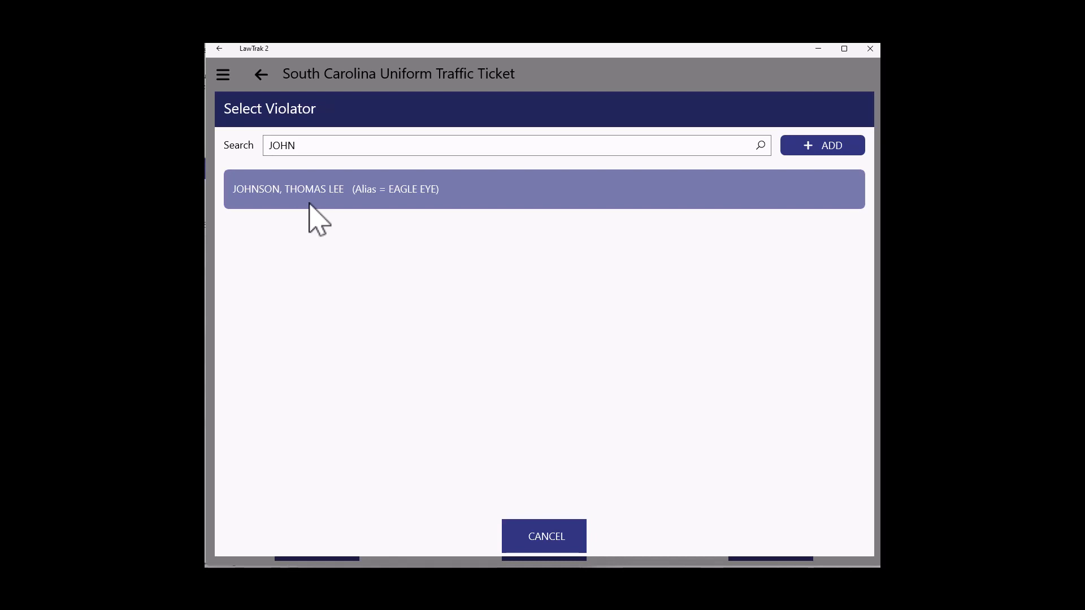
pyautogui.click(309, 204)
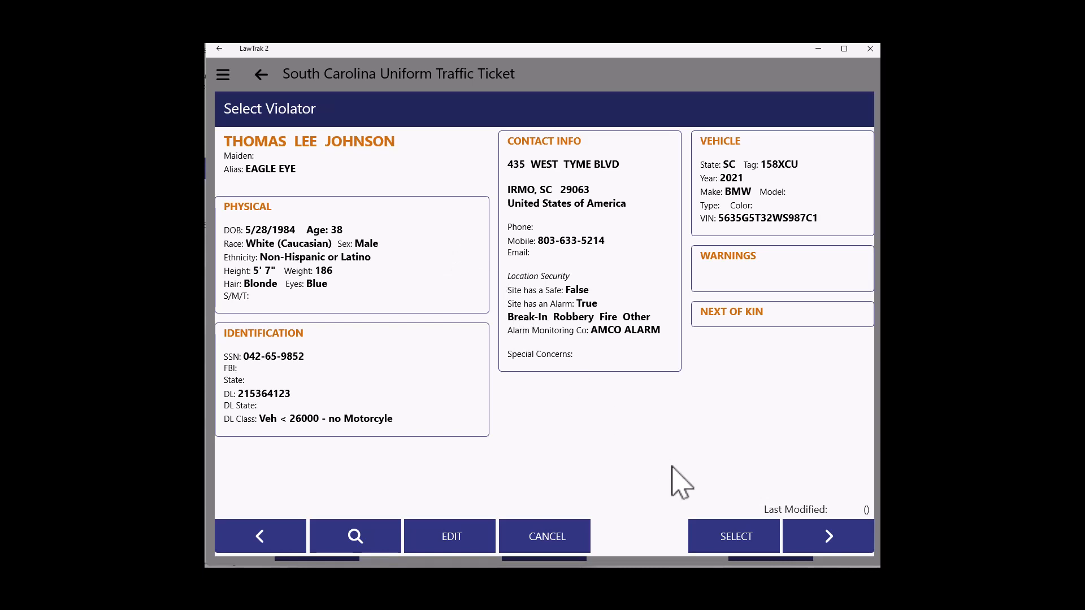
pyautogui.click(737, 540)
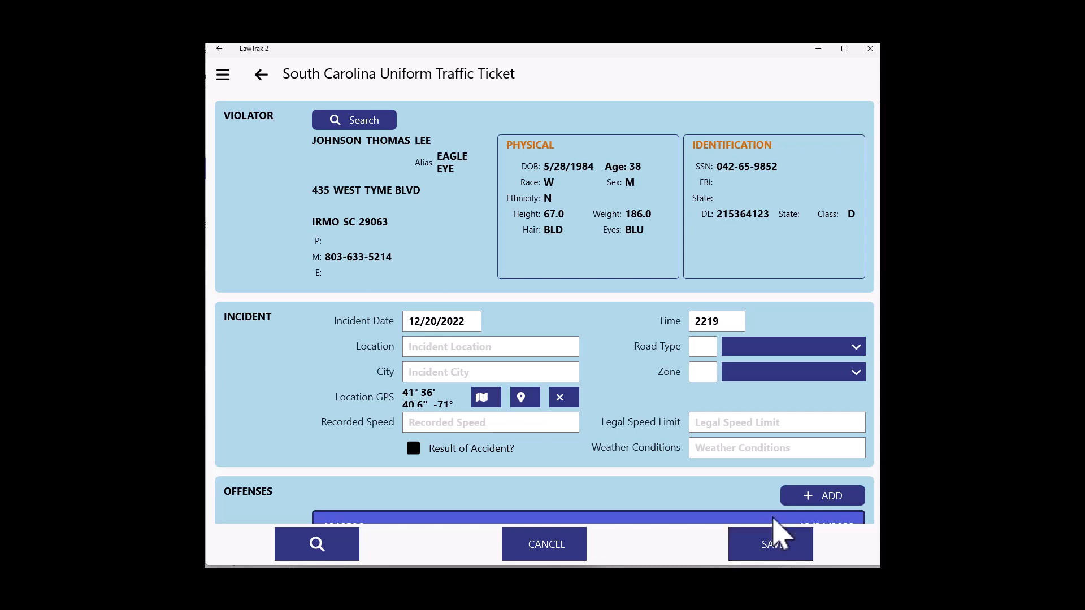
# Set the incident's location GPS by placing a pin on the map.
pyautogui.scroll(-1, 635, 396)
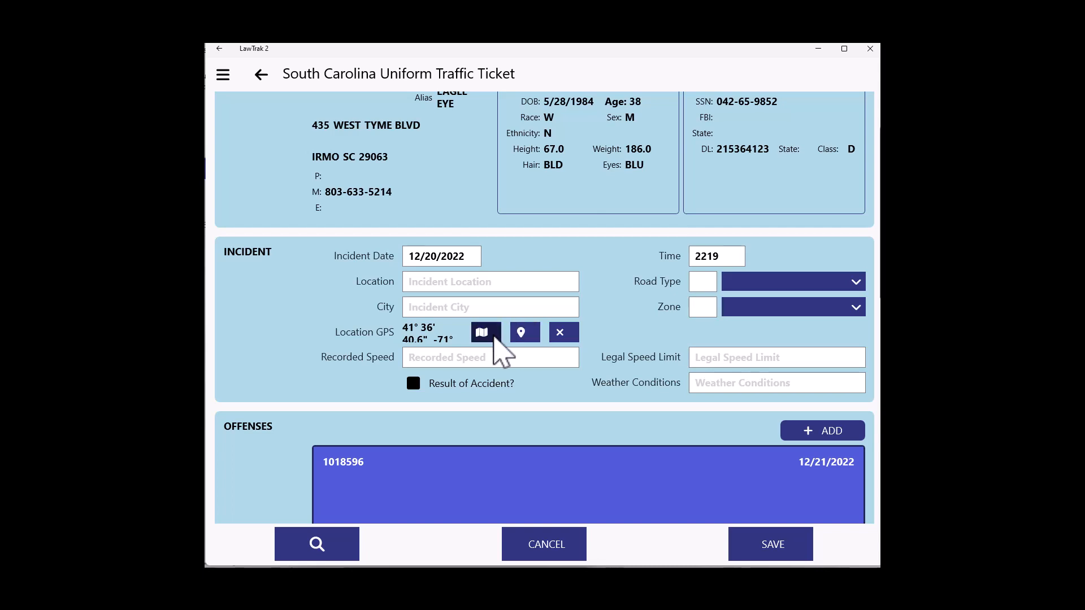
pyautogui.click(495, 339)
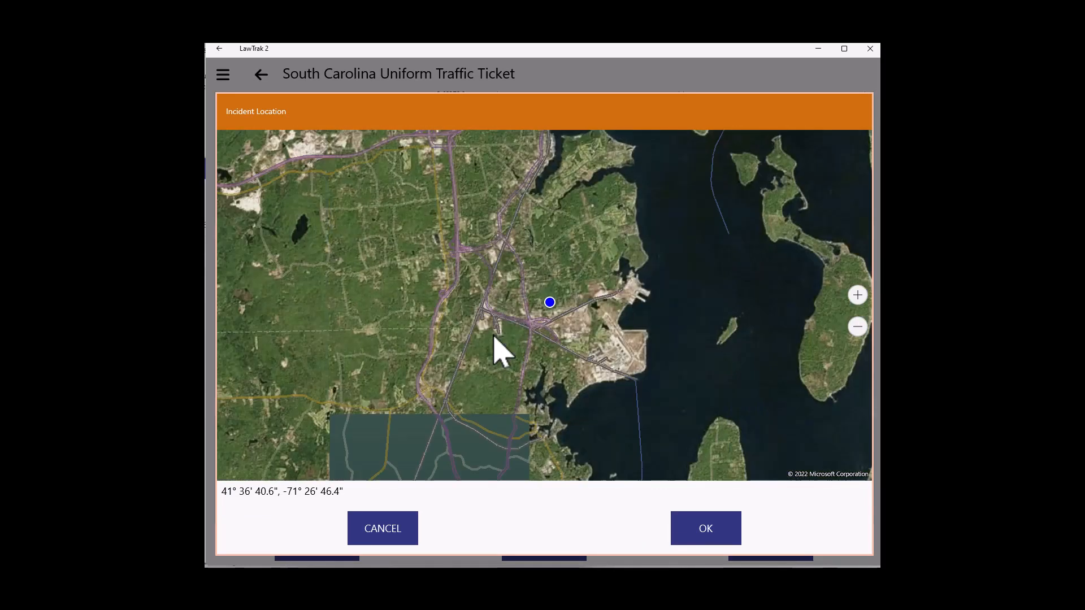
pyautogui.scroll(6, 501, 351)
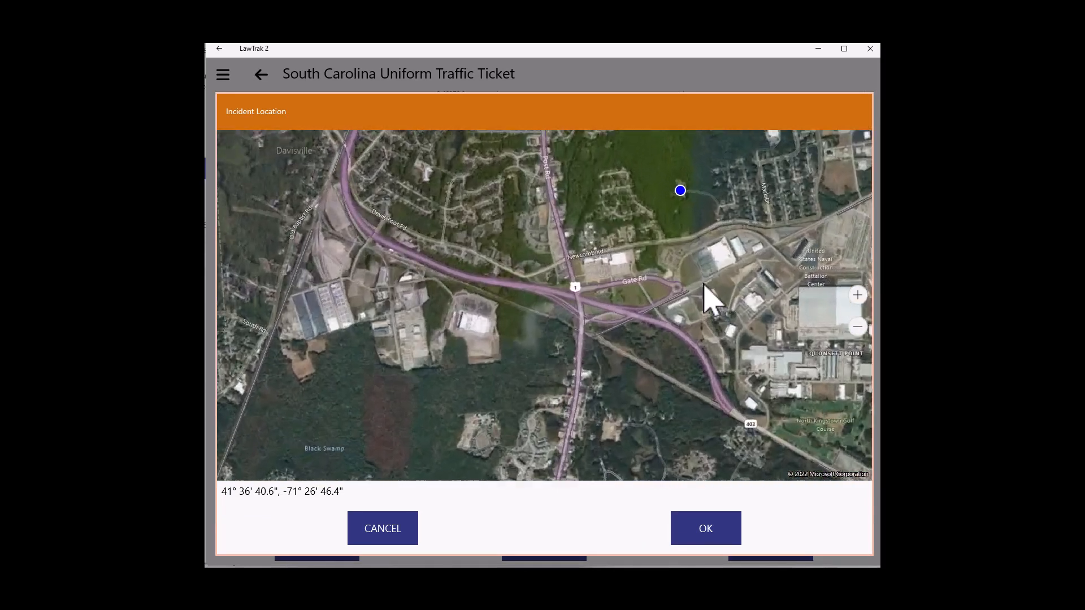
pyautogui.moveTo(707, 296); pyautogui.dragTo(533, 465)
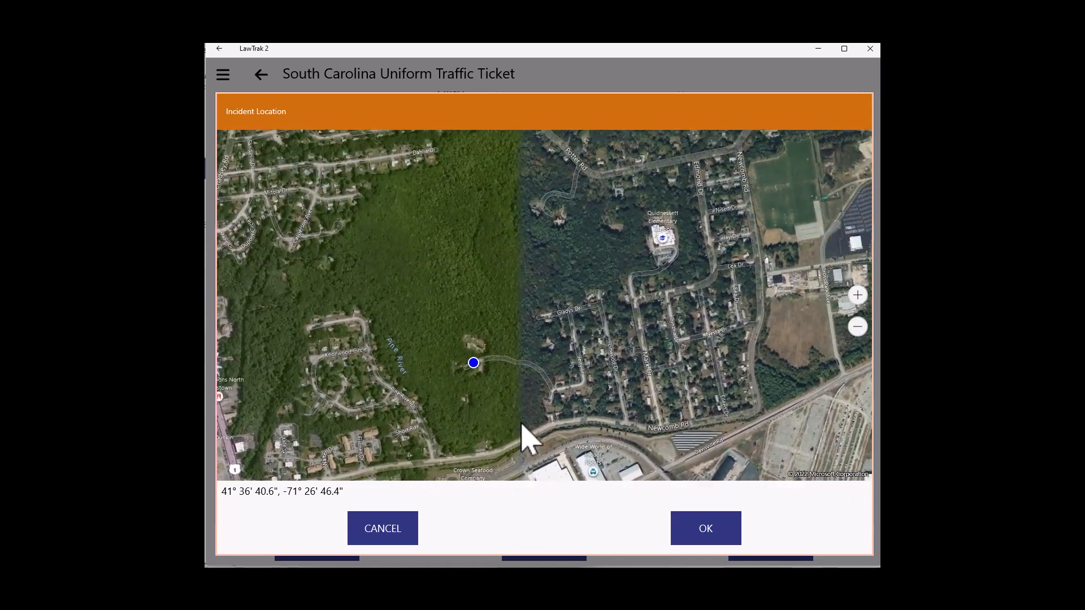
pyautogui.scroll(2, 506, 429)
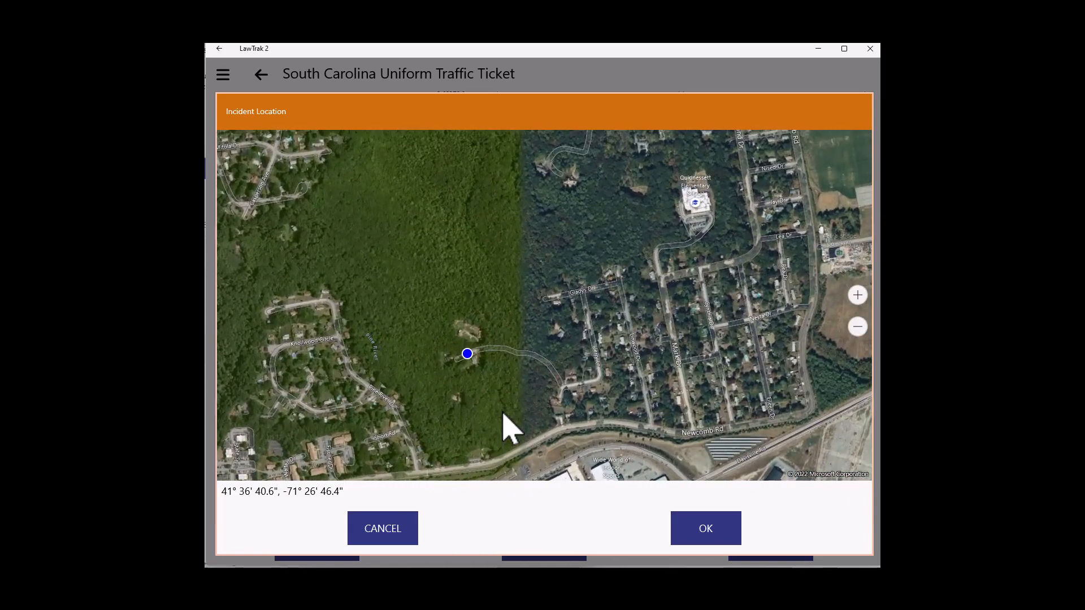
pyautogui.click(585, 291)
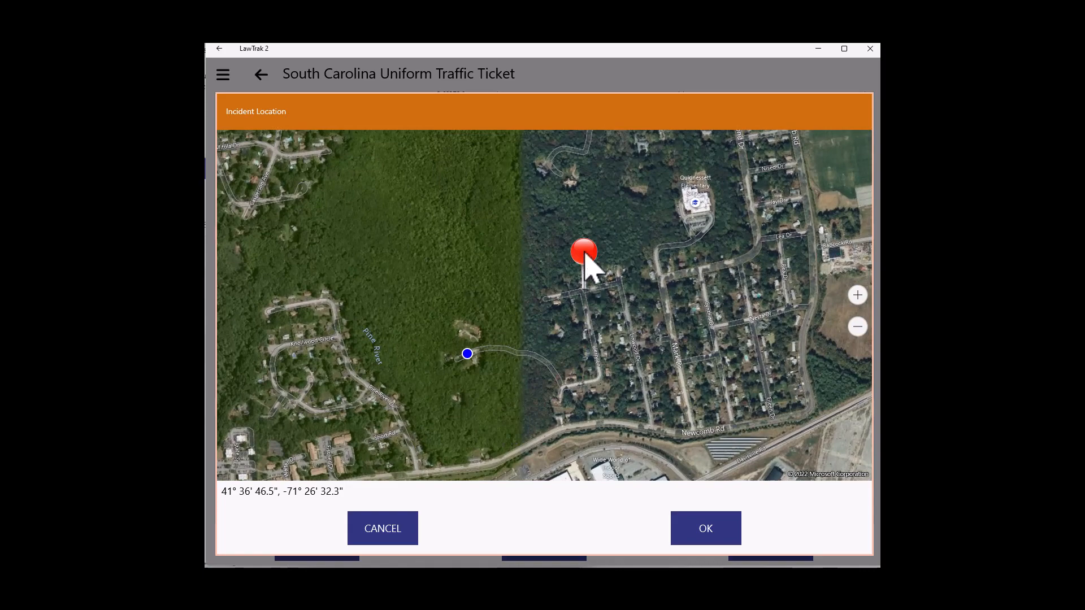
pyautogui.click(702, 538)
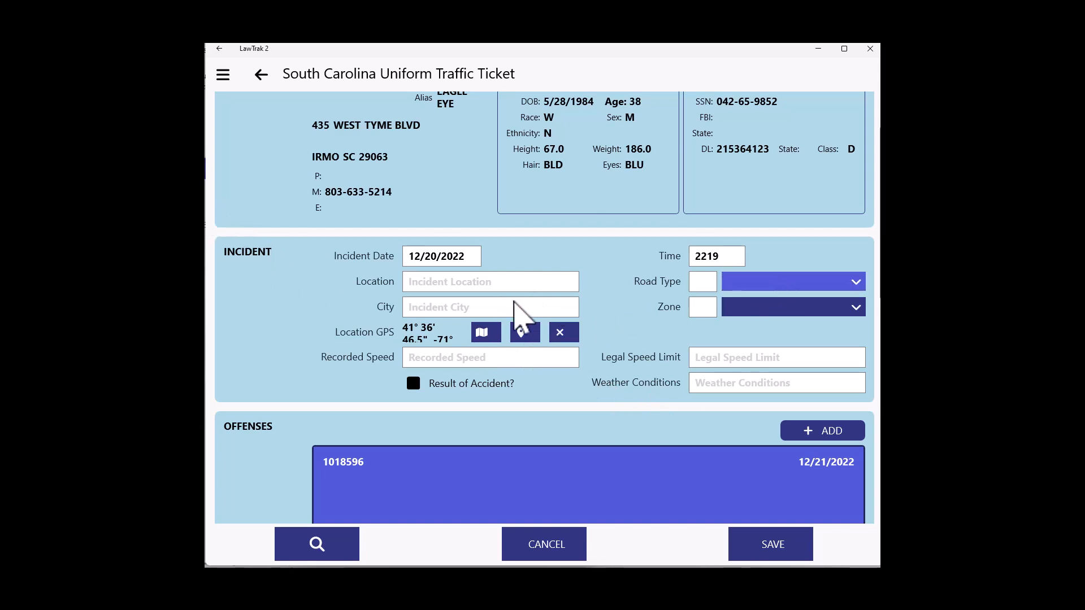
# Set the incident's road type to County.
pyautogui.click(741, 300)
pyautogui.click(393, 305)
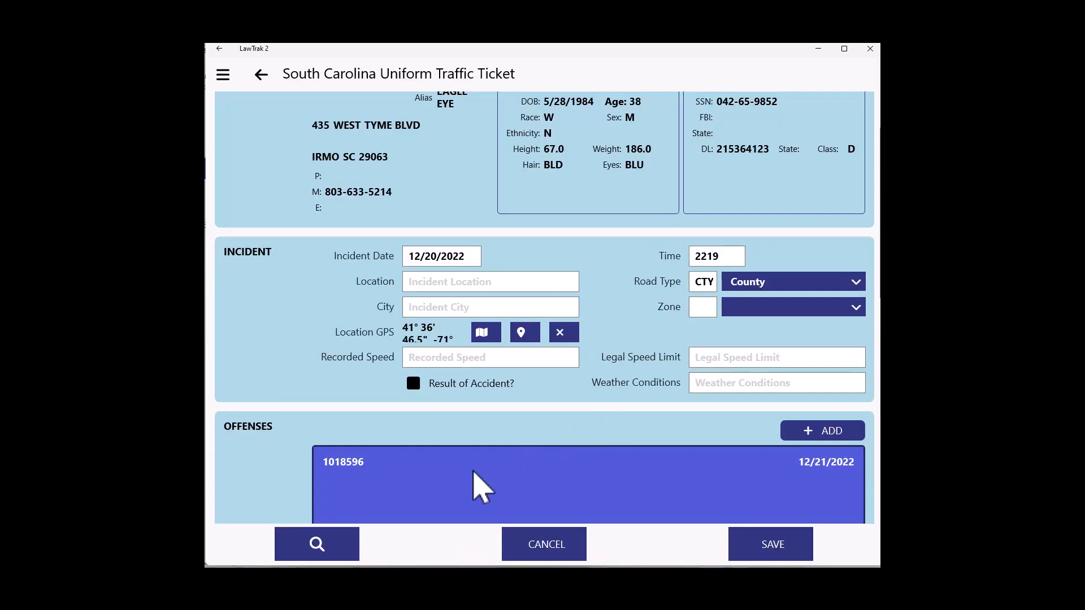
# Open the offense details and set the traffic code to 657 TRAFFIC / RECKLESS DRIVING.
pyautogui.scroll(-3, 481, 486)
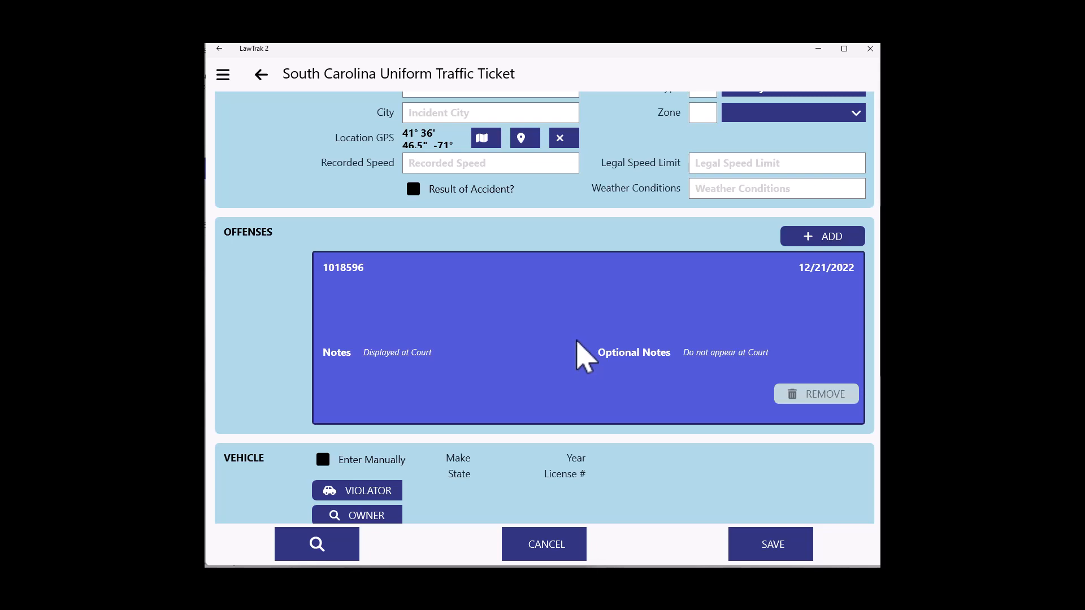
pyautogui.click(538, 333)
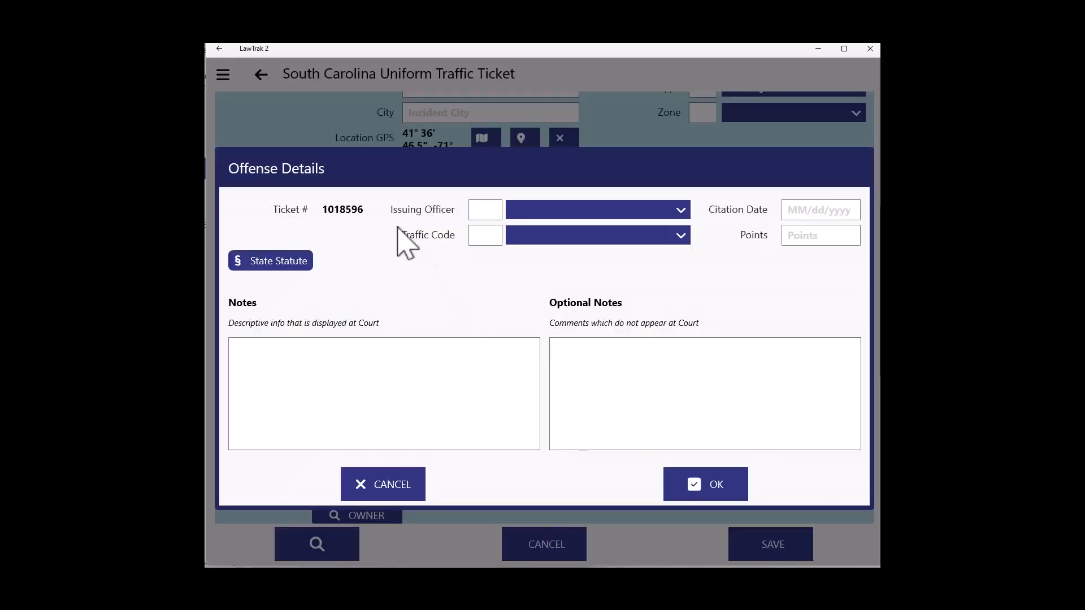
pyautogui.click(681, 236)
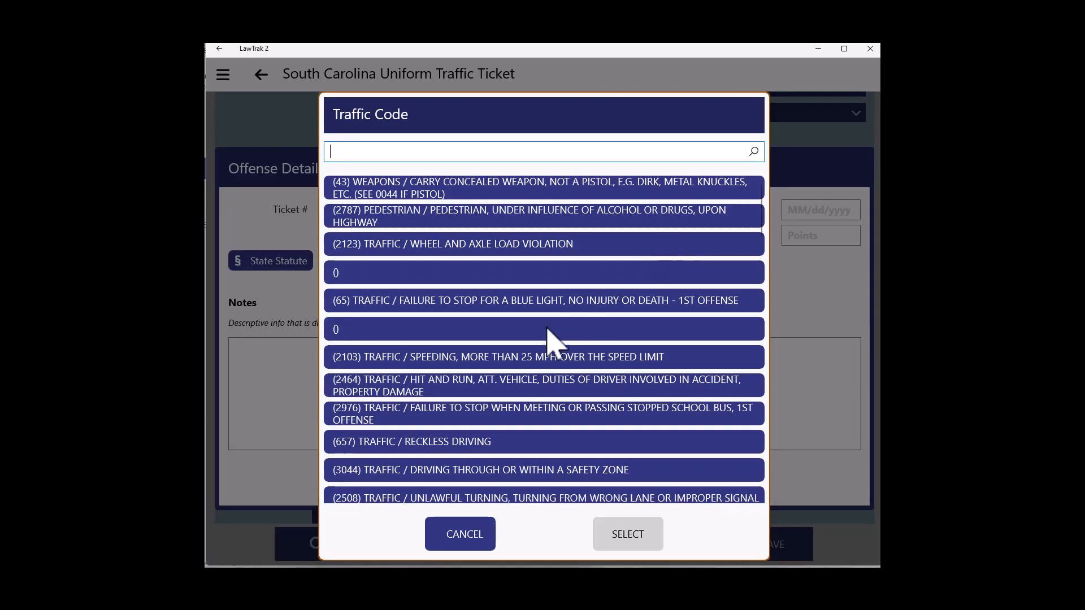
pyautogui.doubleClick(446, 451)
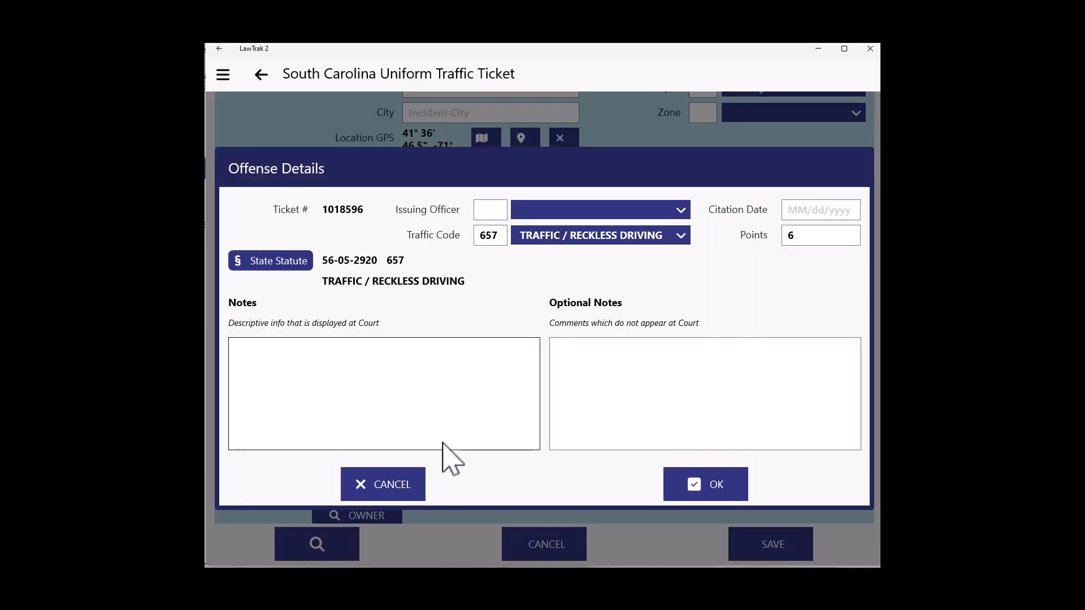
# Set the issuing officer to 1 and the citation date to 12/20/2022, then confirm the offense details.
pyautogui.click(487, 209)
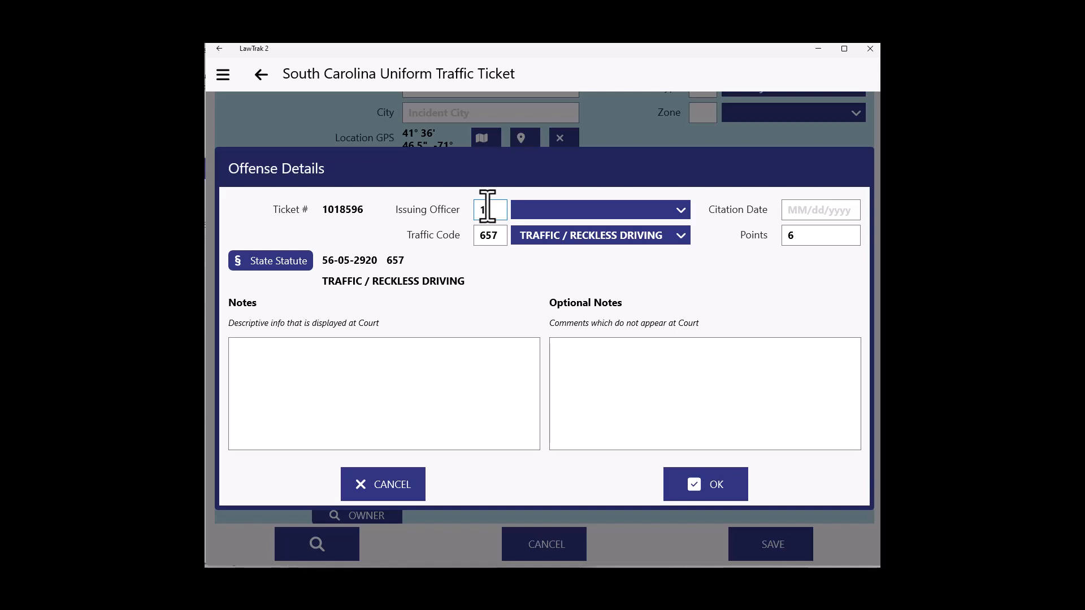
pyautogui.write('1')
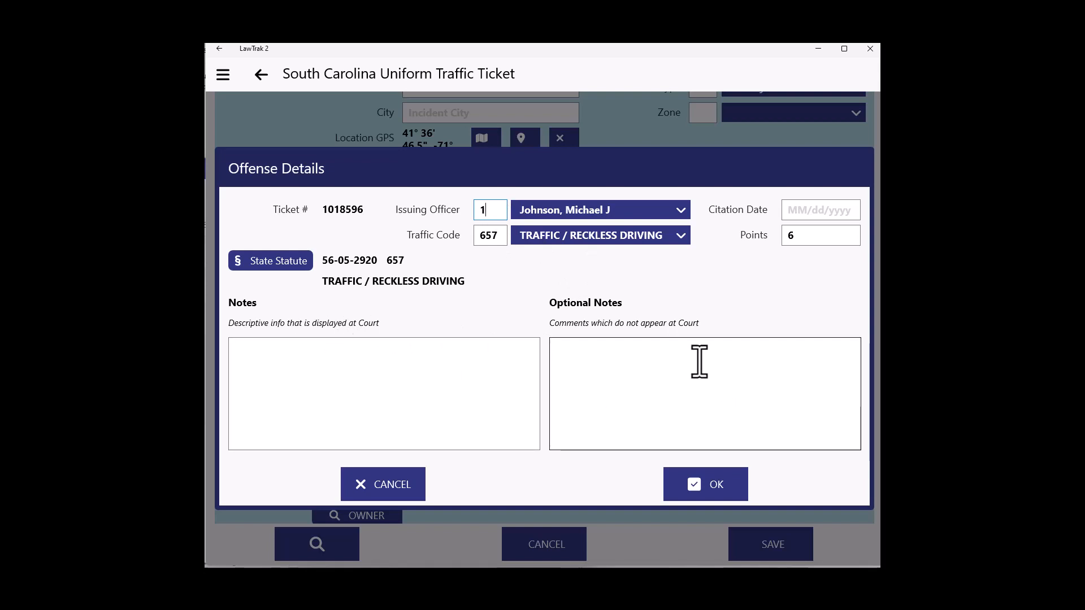
pyautogui.click(788, 212)
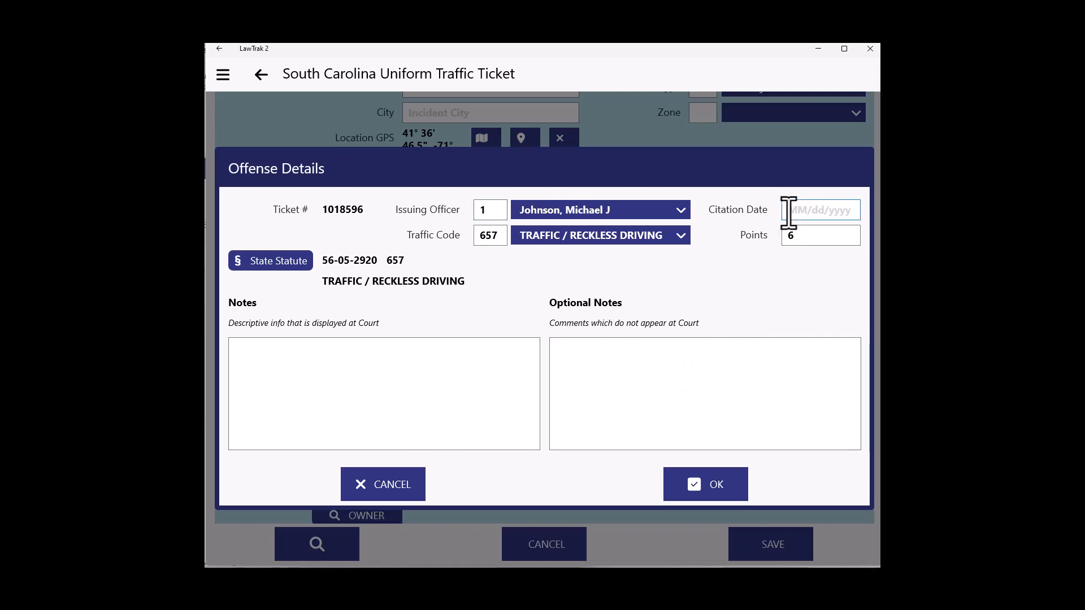
pyautogui.write('2/20/20222022')
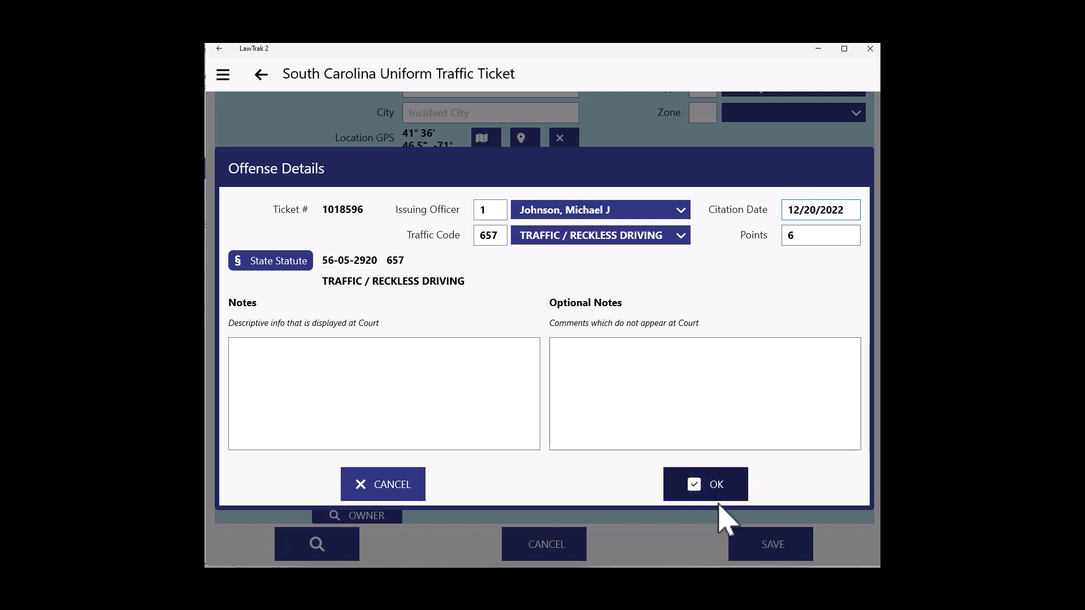
pyautogui.click(691, 487)
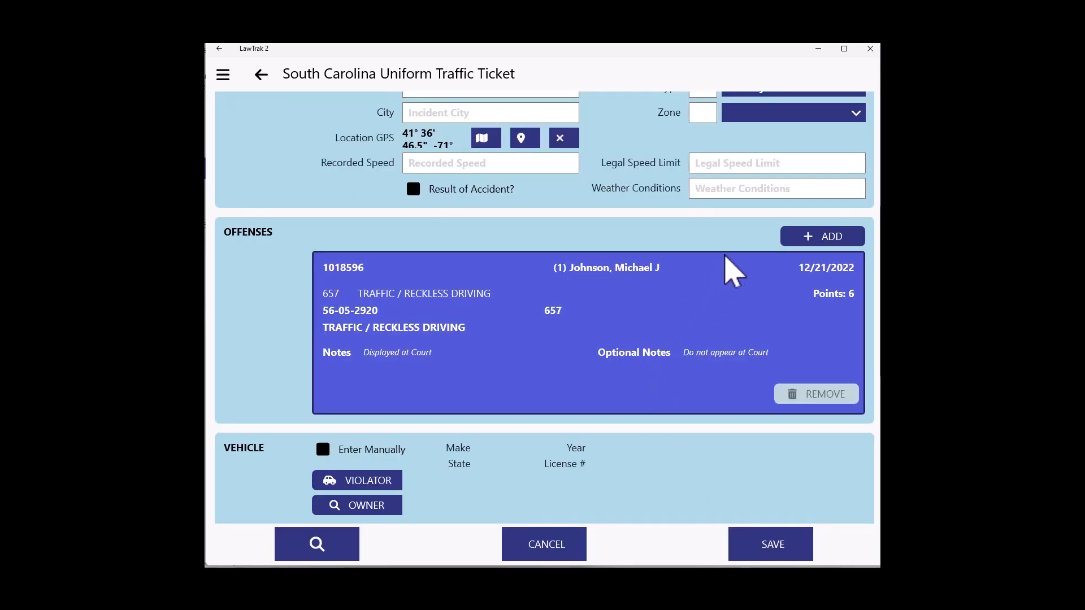
pyautogui.click(838, 242)
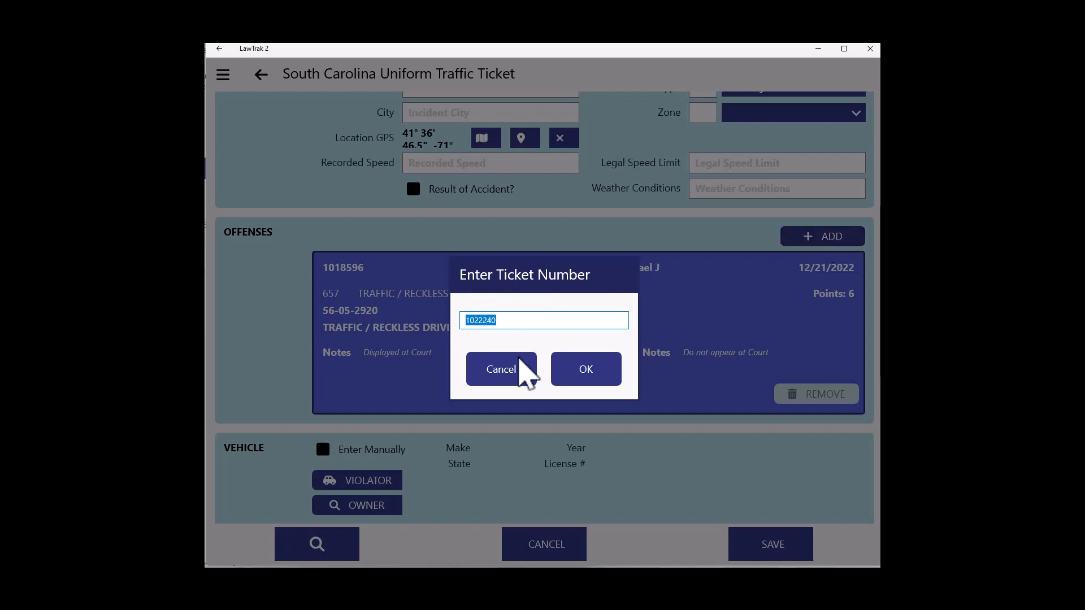
pyautogui.click(583, 374)
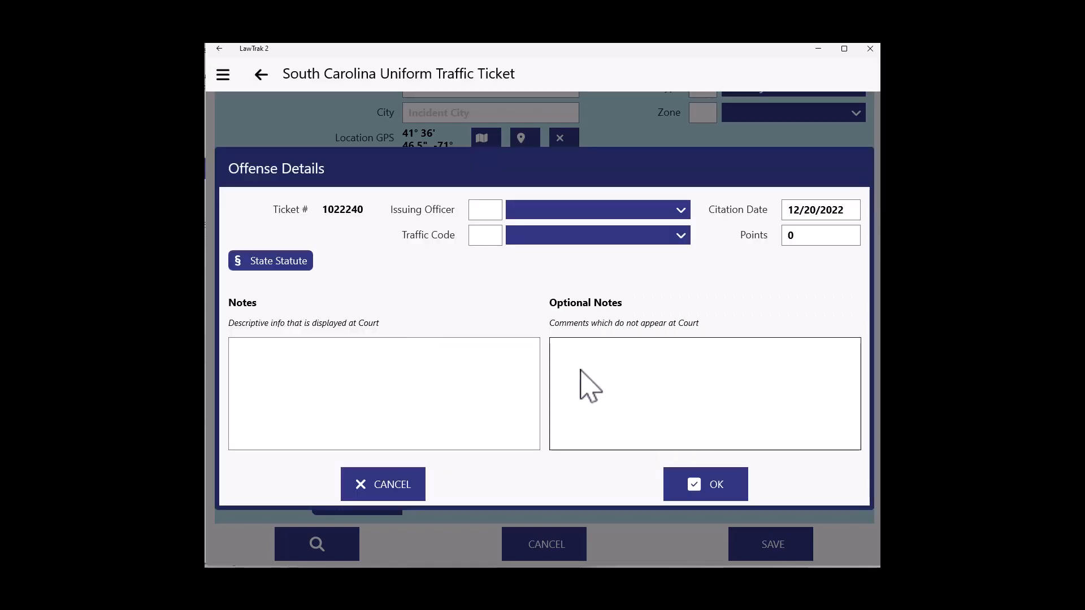
pyautogui.click(527, 237)
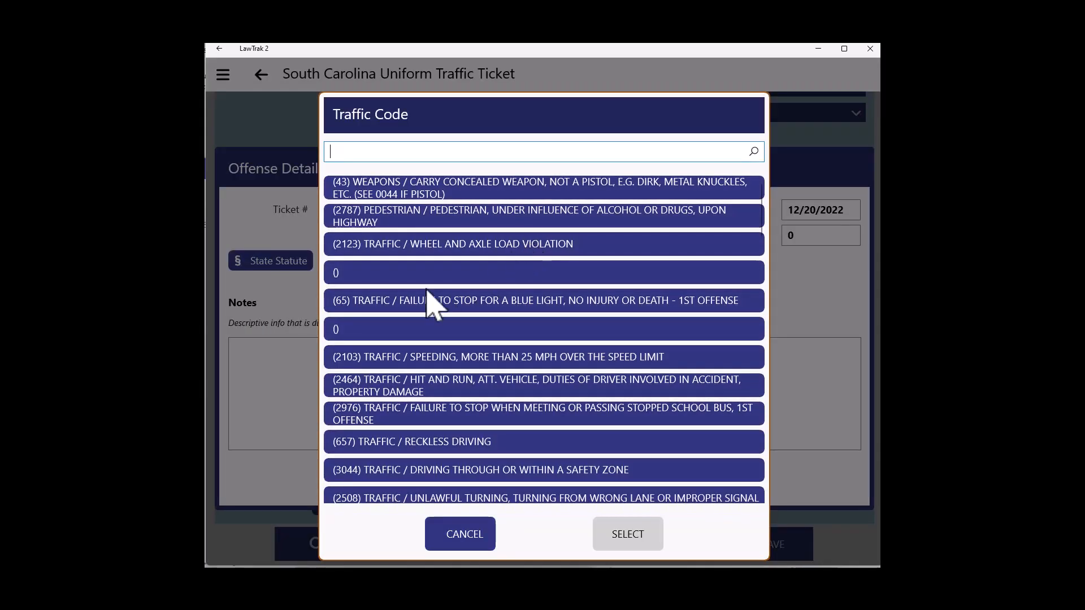
pyautogui.click(433, 253)
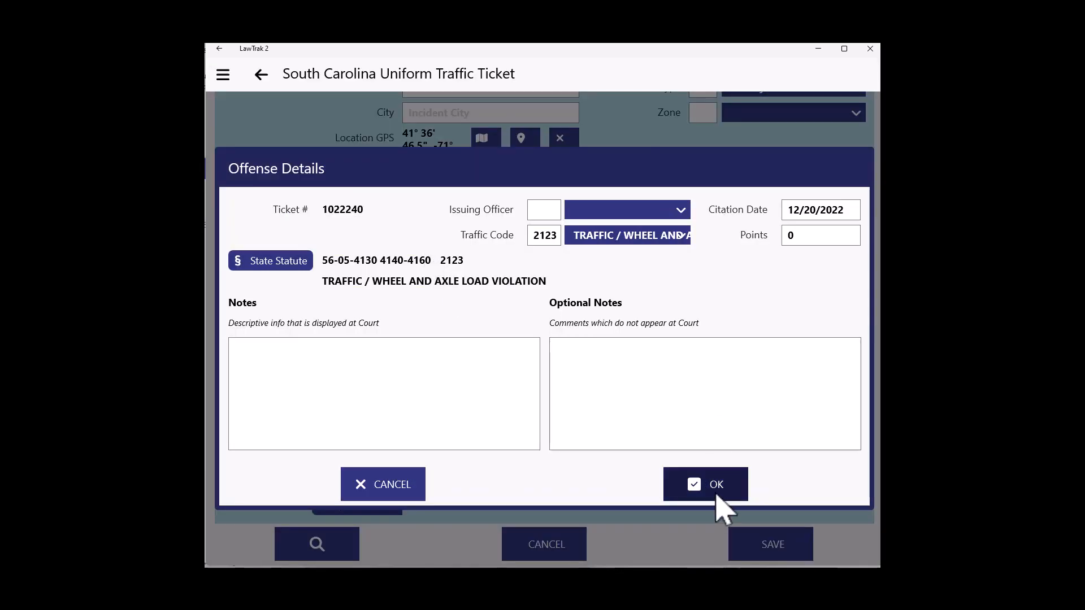
pyautogui.click(707, 485)
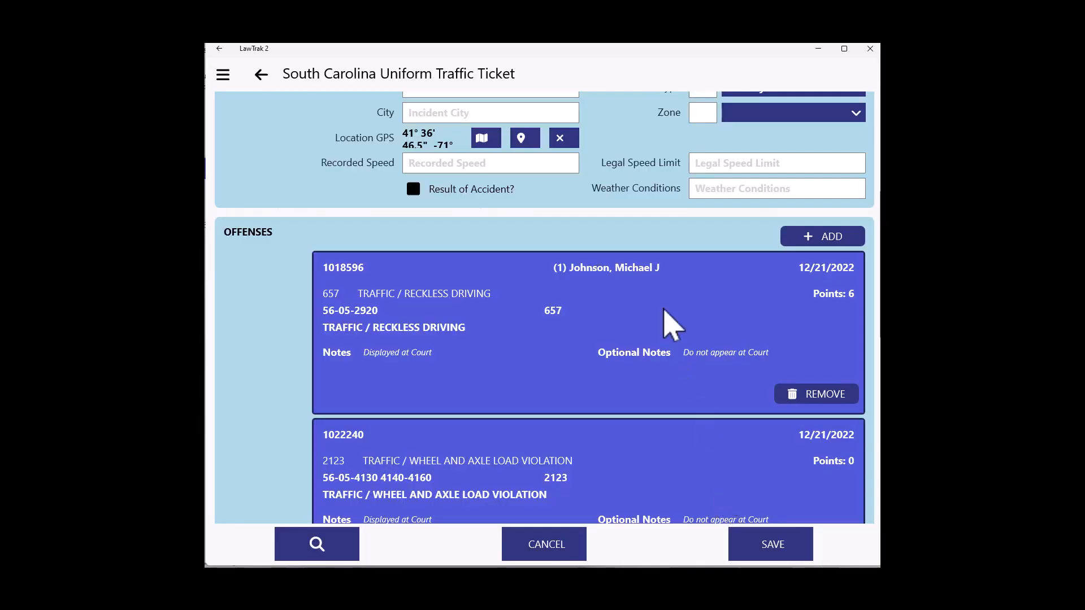
# Fill in the ticket's vehicle details from the violator's vehicle record.
pyautogui.scroll(-1, 638, 362)
pyautogui.scroll(-2, 633, 359)
pyautogui.scroll(4, 629, 364)
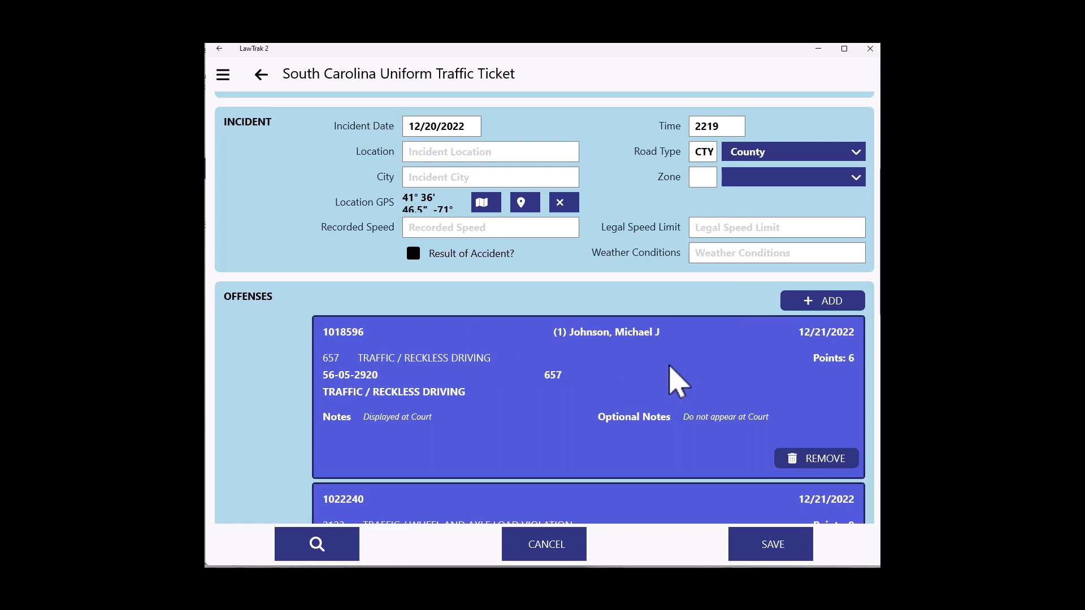
pyautogui.scroll(-5, 671, 366)
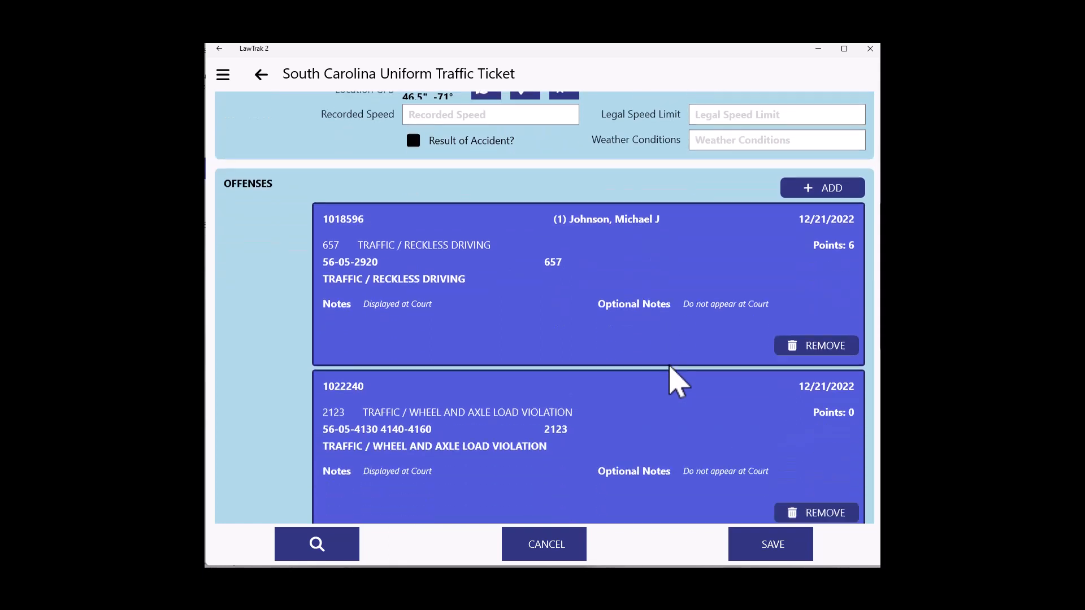
pyautogui.scroll(-2, 673, 379)
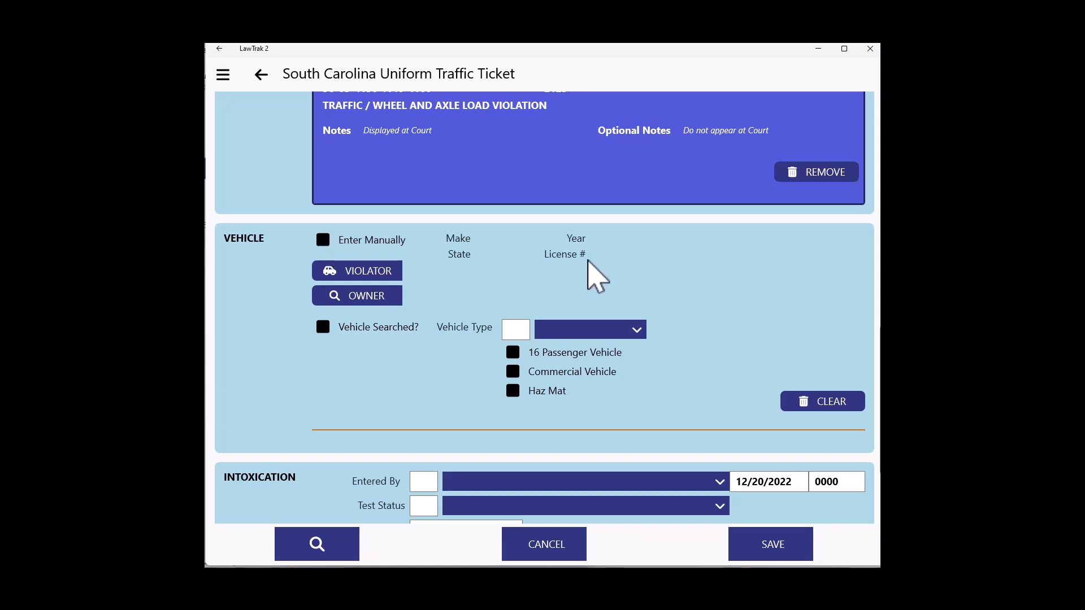
pyautogui.click(374, 277)
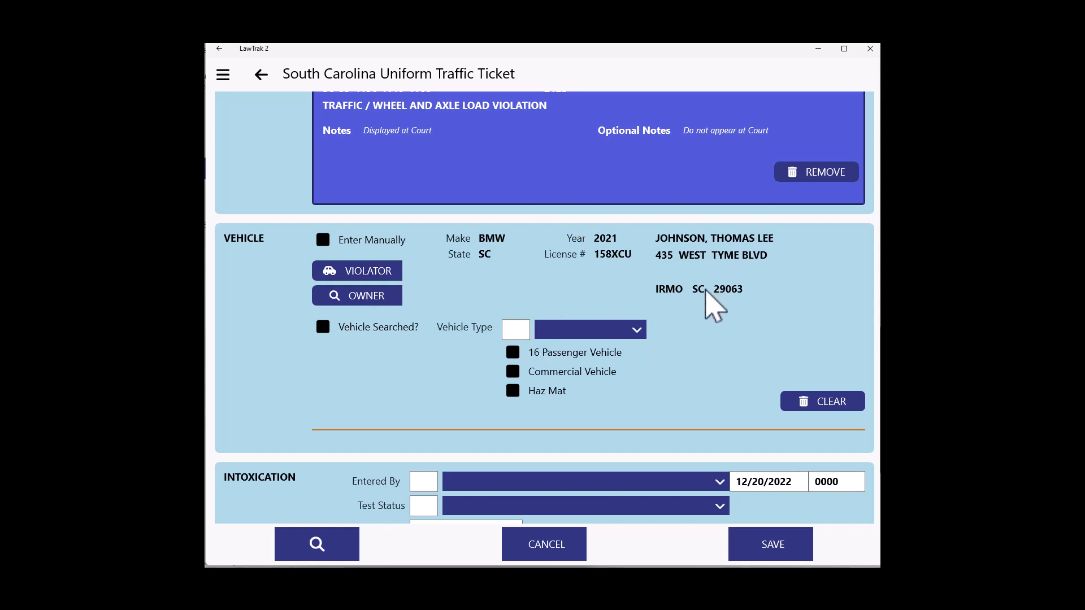
# Set the court to Port Royal Court and select the listed judge (6171).
pyautogui.scroll(-1, 611, 375)
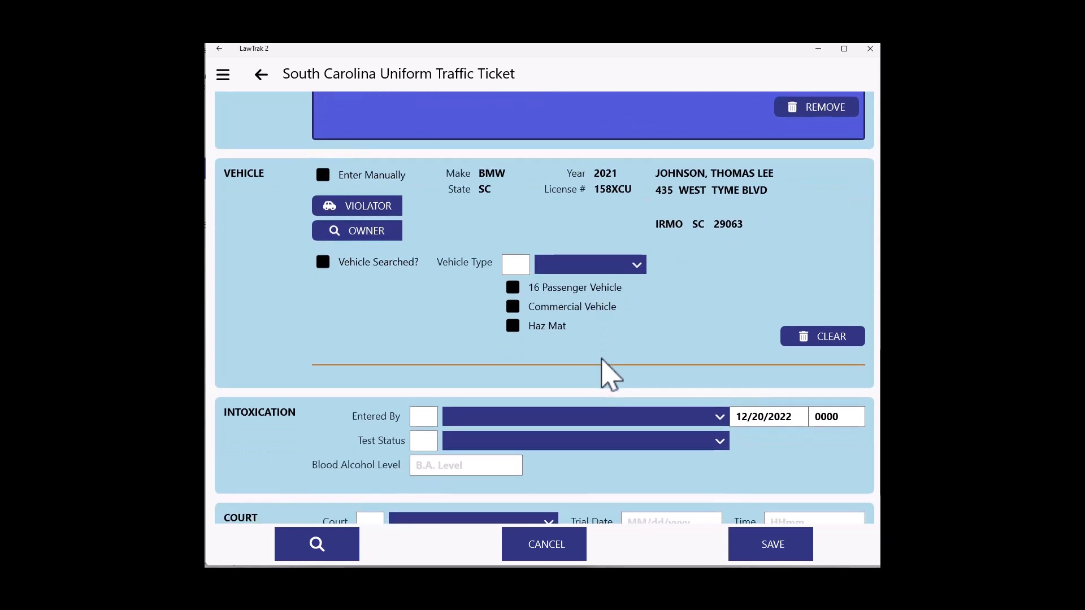
pyautogui.scroll(-1, 611, 375)
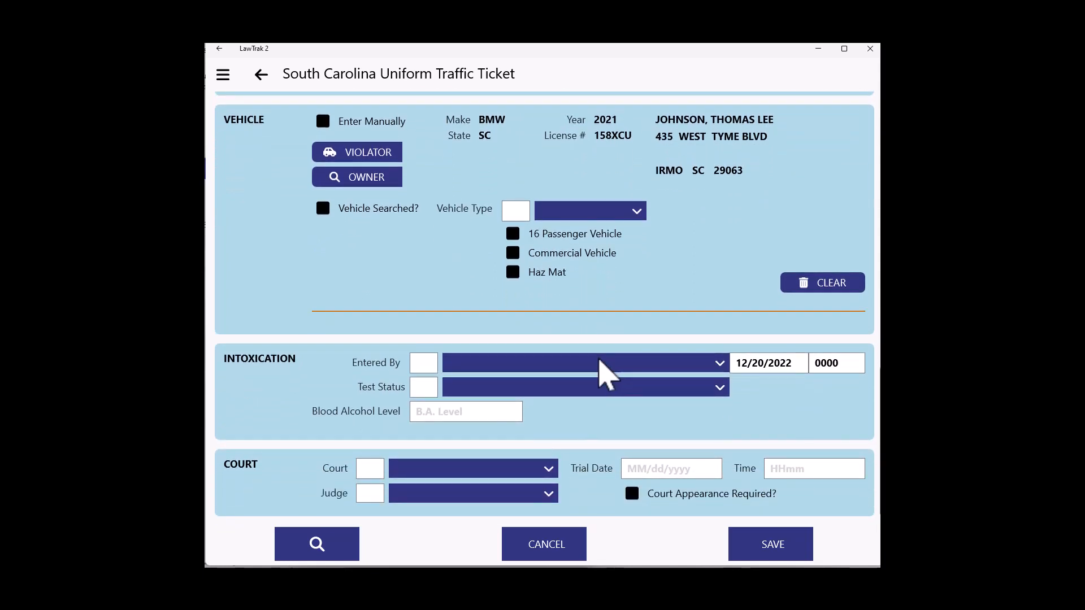
pyautogui.click(460, 468)
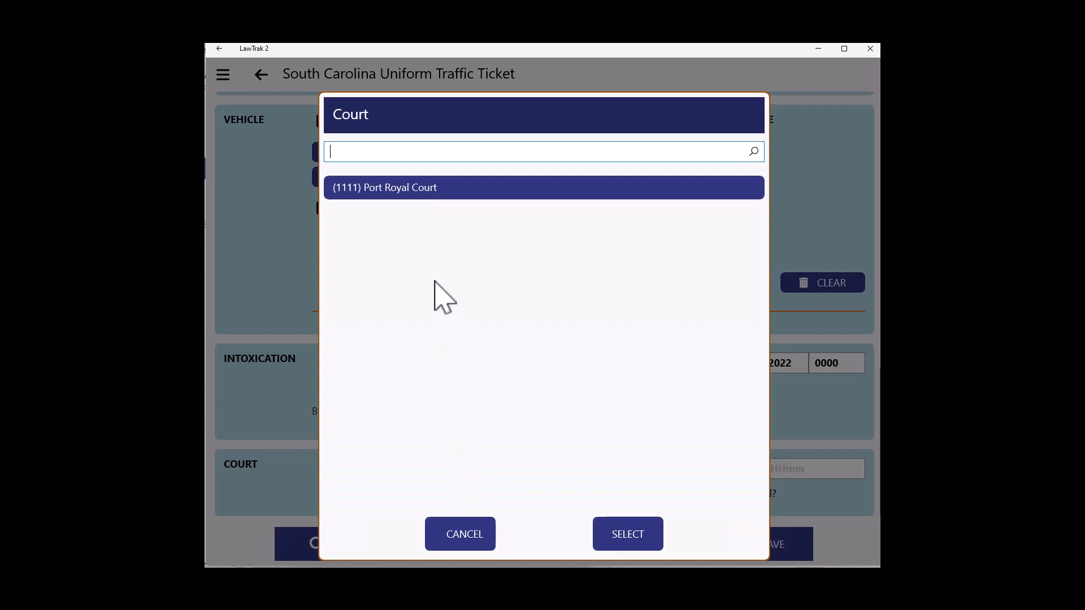
pyautogui.doubleClick(378, 187)
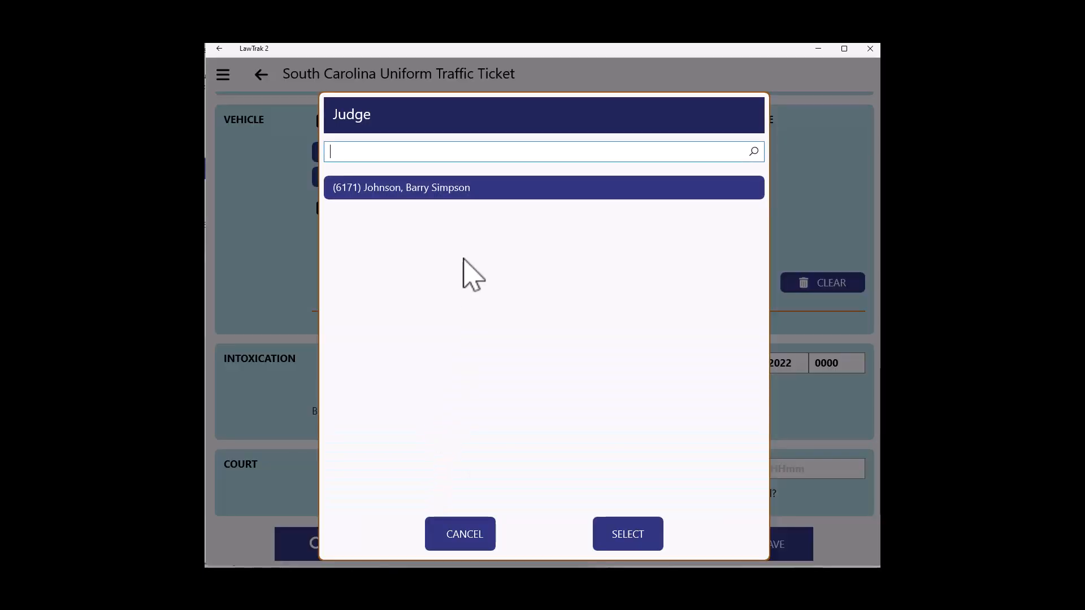
pyautogui.click(455, 187)
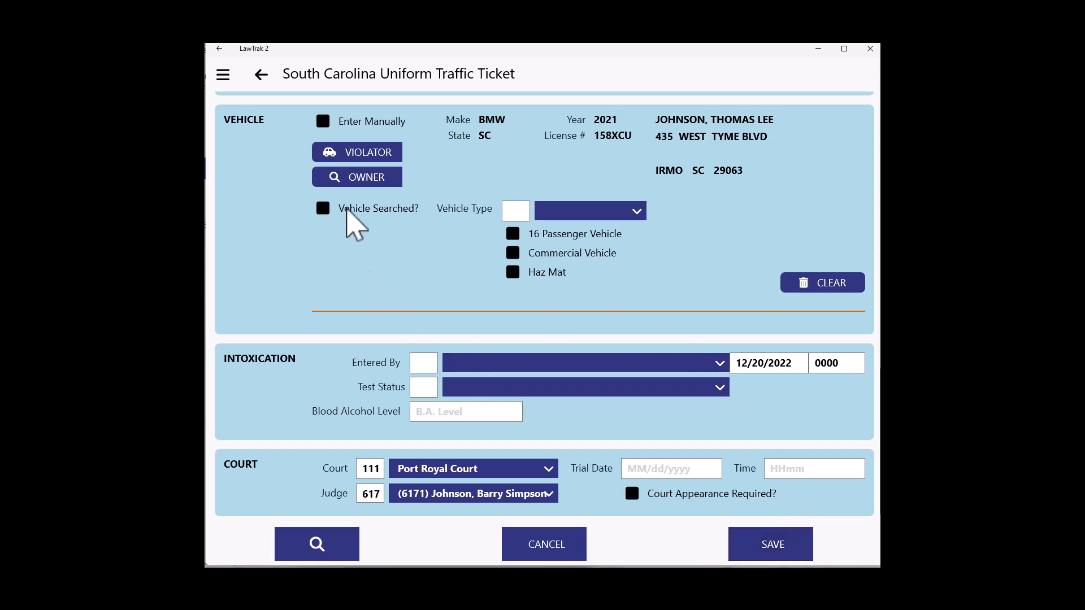
# Navigate to the Incidents data entry screen.
pyautogui.click(226, 78)
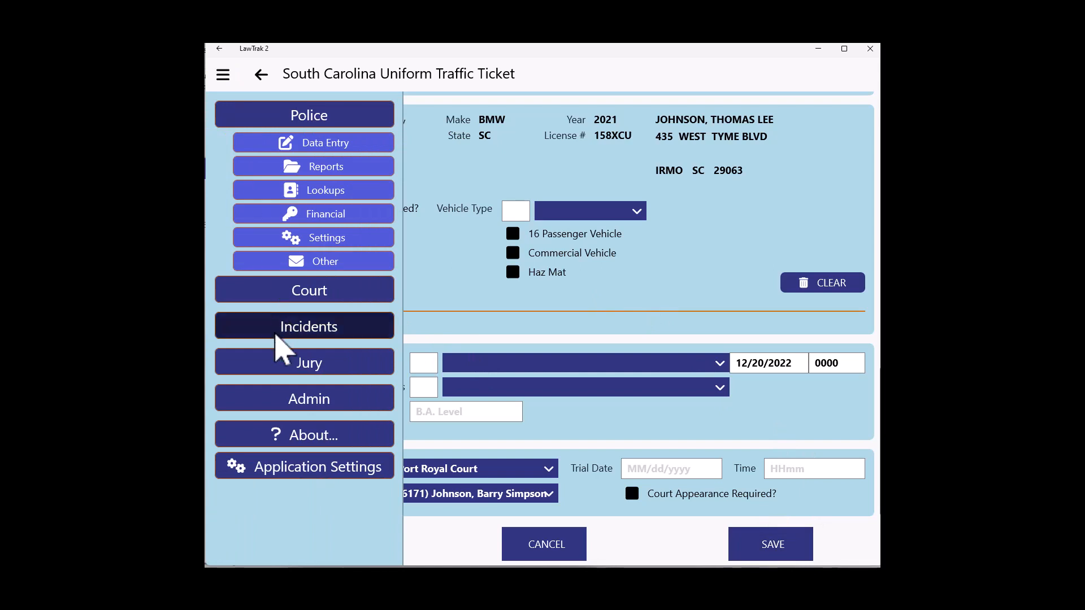
pyautogui.click(300, 329)
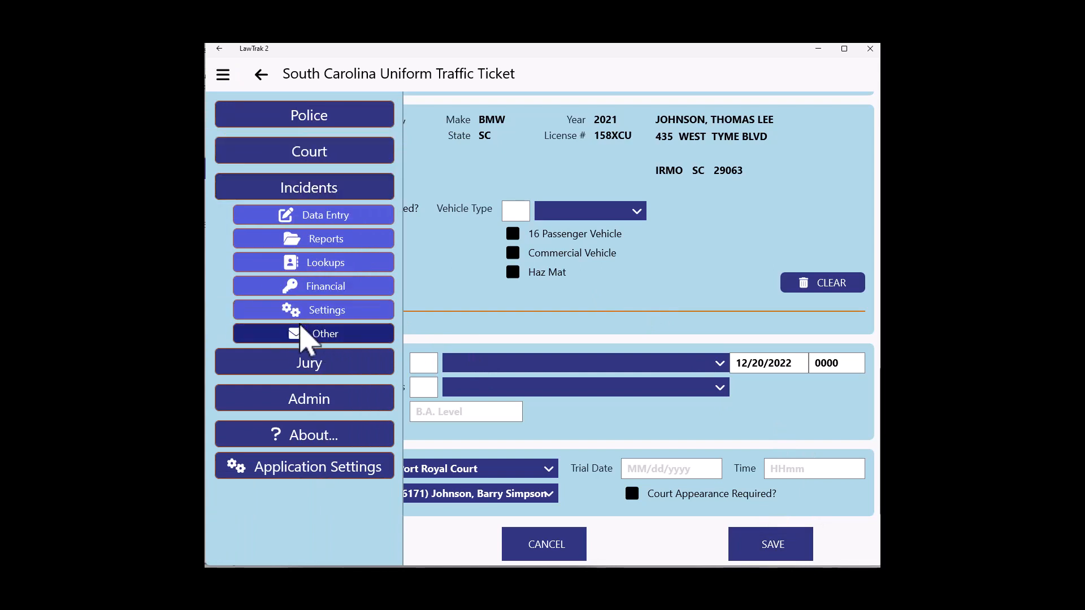
pyautogui.click(321, 222)
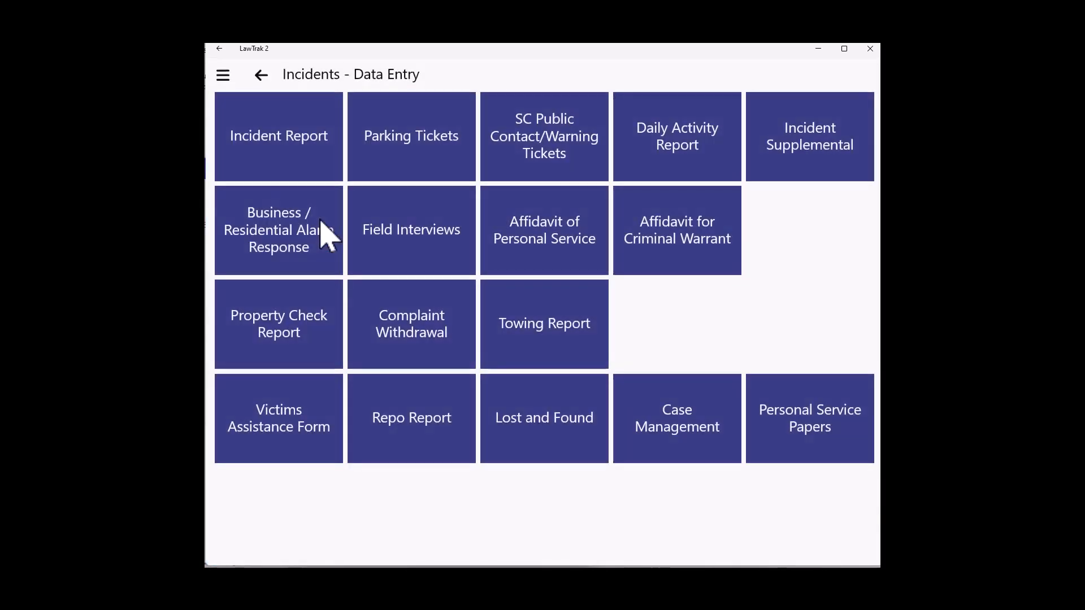